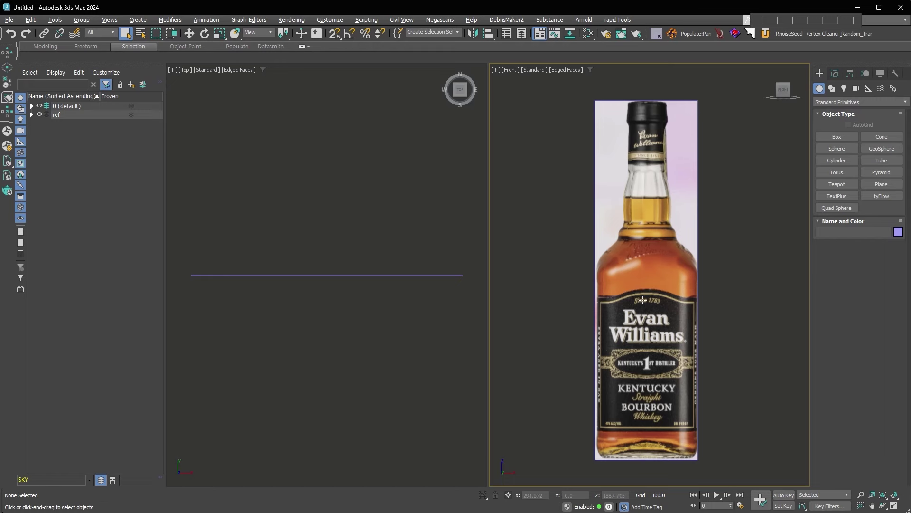
# Draw a cylinder around the bottle neck in the Front reference view.
pyautogui.scroll(2, 625, 275)
pyautogui.scroll(2, 626, 274)
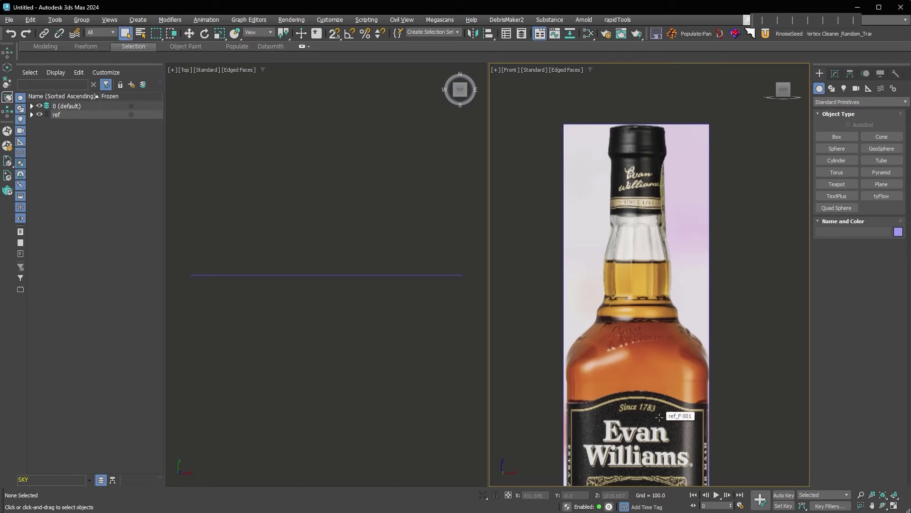
pyautogui.moveTo(659, 417); pyautogui.dragTo(658, 373, button='middle')
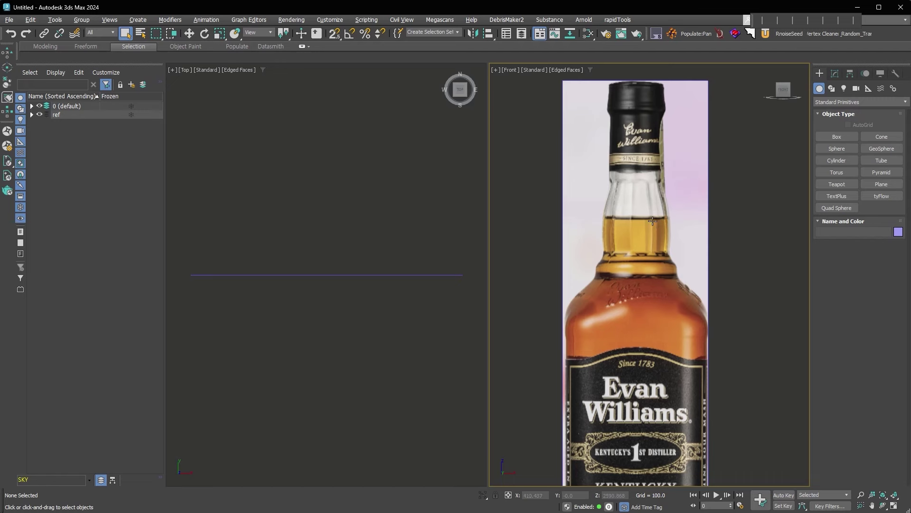
pyautogui.scroll(2, 652, 220)
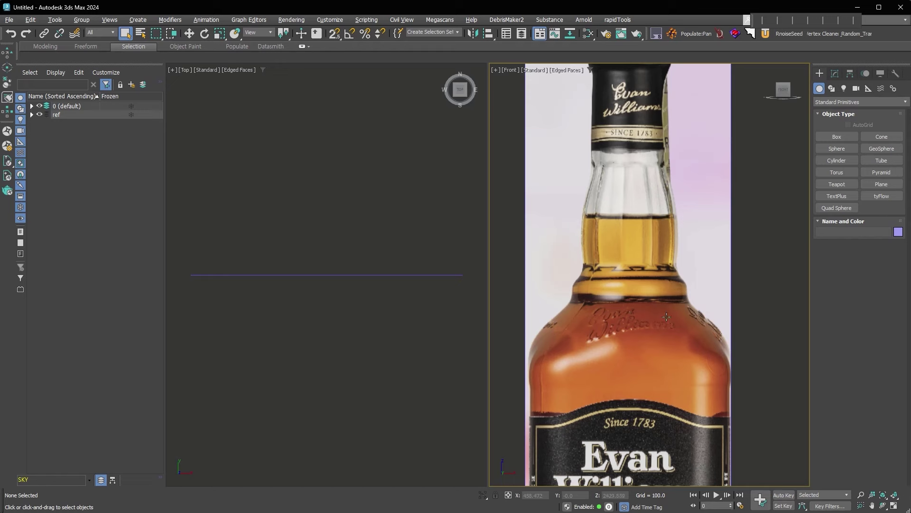
pyautogui.scroll(-2, 667, 317)
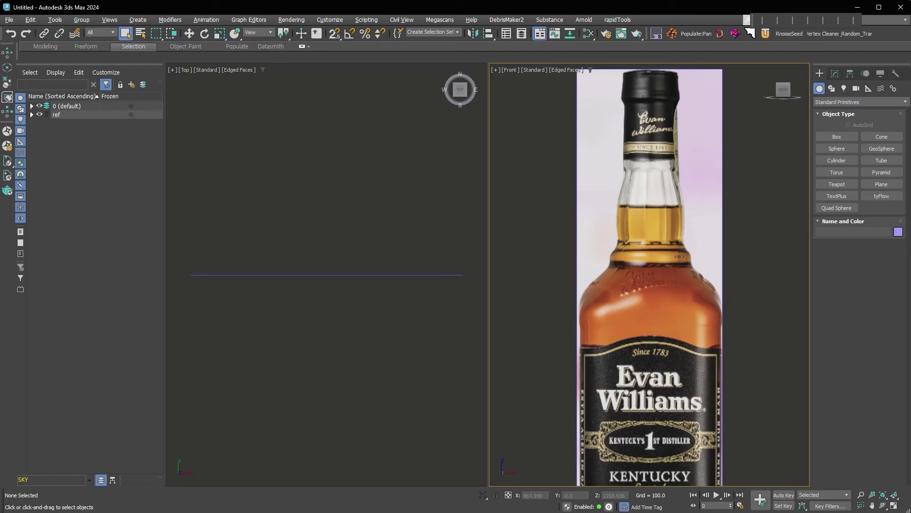
pyautogui.click(834, 162)
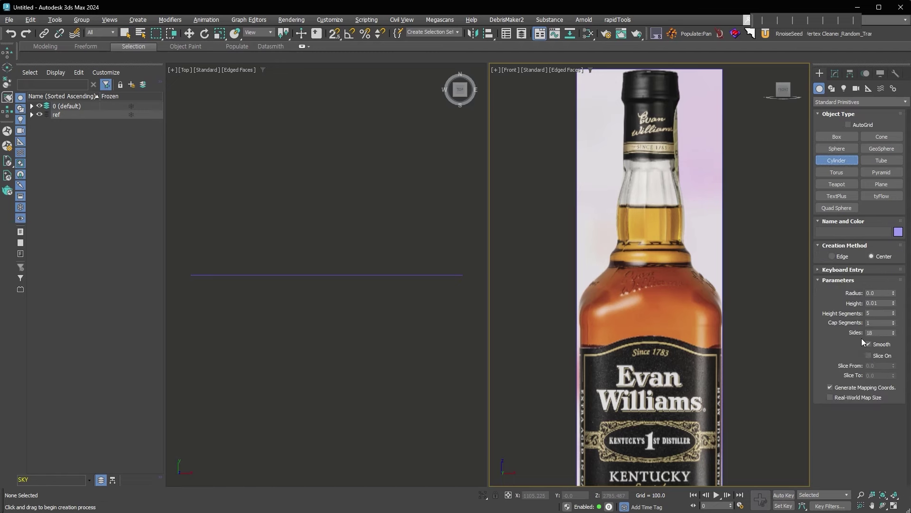
pyautogui.moveTo(651, 237); pyautogui.dragTo(654, 271)
pyautogui.click(741, 228)
pyautogui.moveTo(894, 331); pyautogui.dragTo(895, 338)
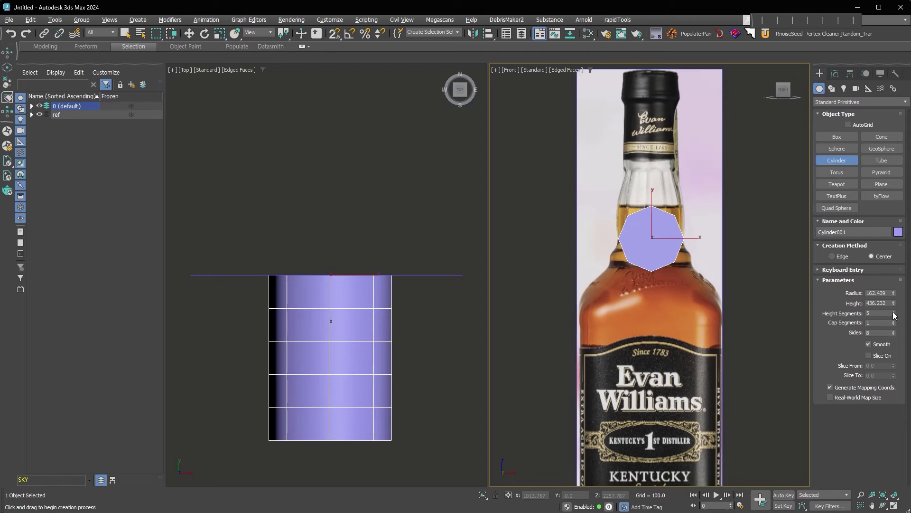
pyautogui.rightClick(894, 314)
# Try rotating the cylinder with angle snap on, then cancel the rotation.
pyautogui.rightClick(658, 222)
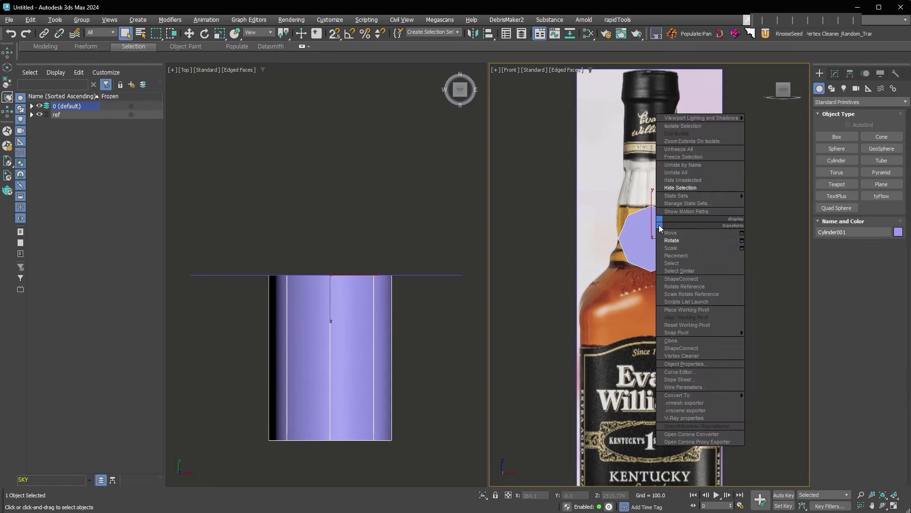
pyautogui.click(669, 240)
pyautogui.press('a')
pyautogui.moveTo(655, 237); pyautogui.dragTo(654, 224)
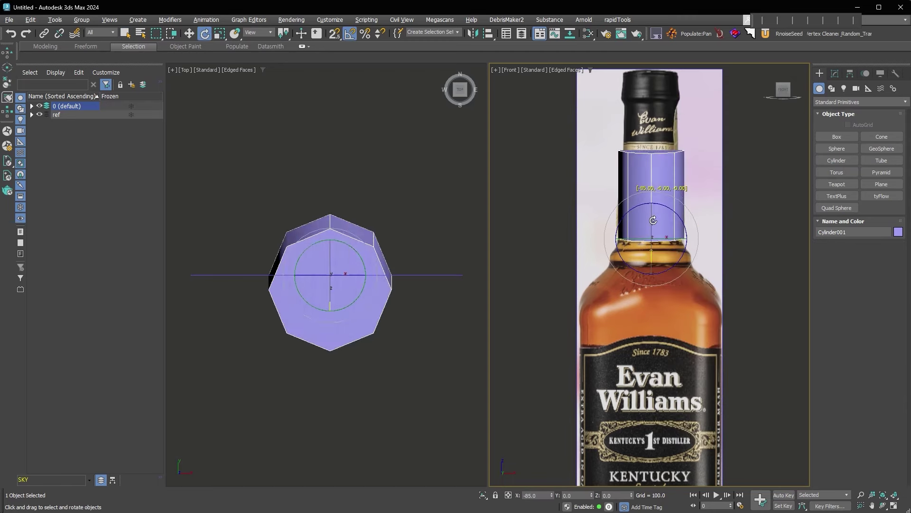
pyautogui.rightClick(655, 223)
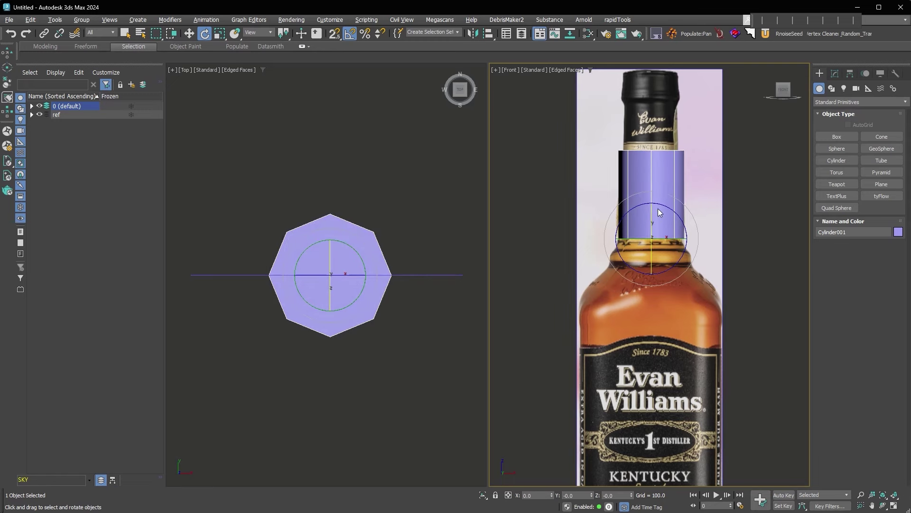
# Make the cylinder see-through, move it onto the neck and shorten its height to 362.073.
pyautogui.rightClick(658, 211)
pyautogui.click(667, 217)
pyautogui.hotkey('alt', 'x')
pyautogui.moveTo(668, 217); pyautogui.dragTo(652, 217)
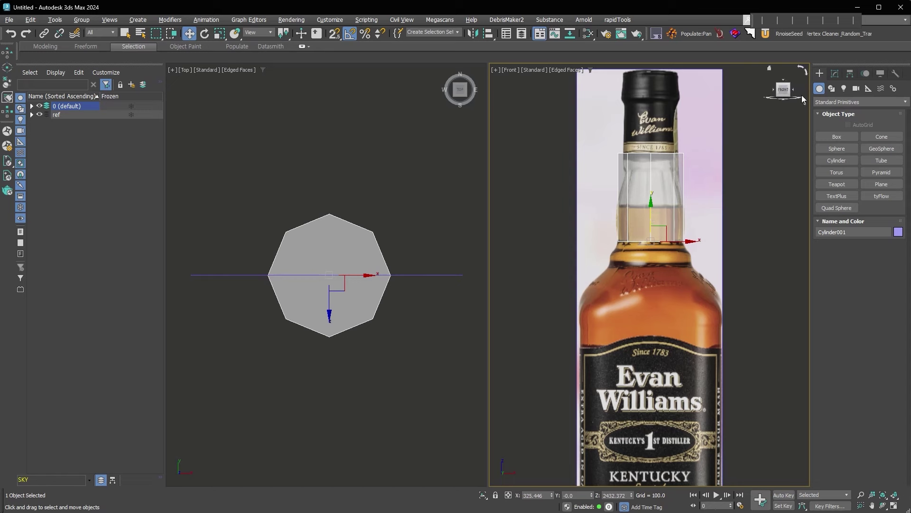
pyautogui.click(835, 73)
pyautogui.moveTo(893, 259); pyautogui.dragTo(893, 268)
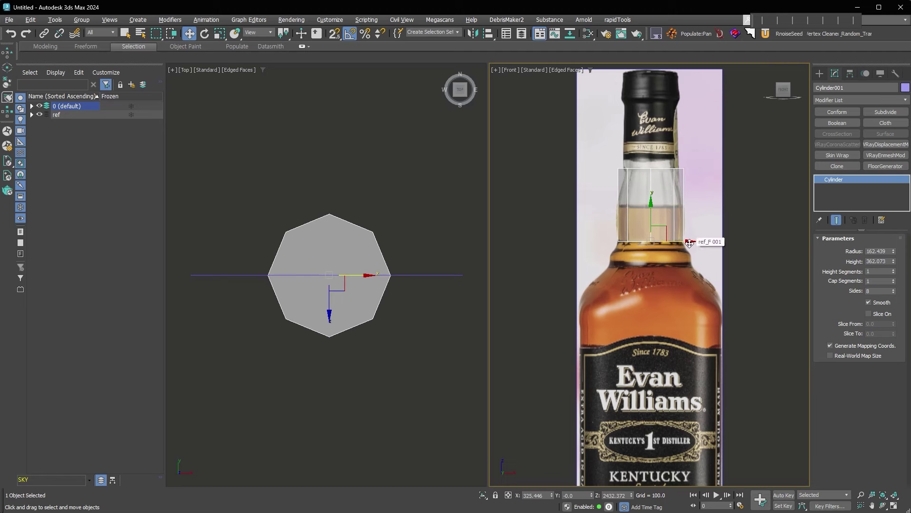
pyautogui.click(821, 75)
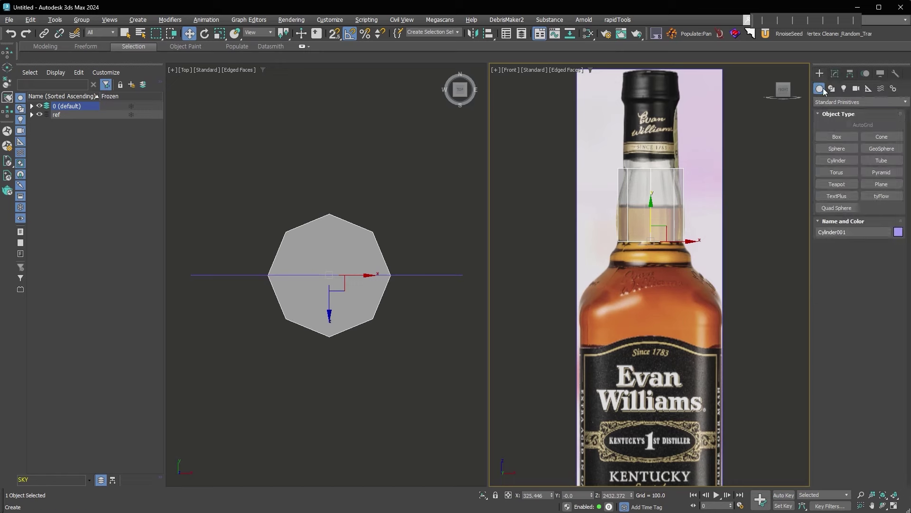
# Create a box for the bottle body with Length 700.
pyautogui.click(837, 136)
pyautogui.moveTo(646, 333); pyautogui.dragTo(640, 268, button='middle')
pyautogui.moveTo(574, 261)
pyautogui.mouseDown()
pyautogui.moveTo(717, 470)
pyautogui.moveTo(717, 450)
pyautogui.mouseUp()
pyautogui.click(719, 251)
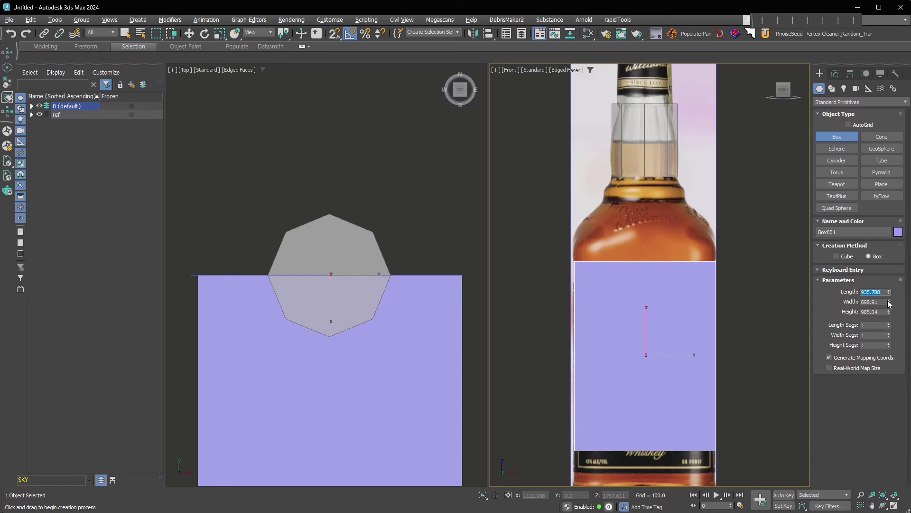
pyautogui.click(878, 292)
pyautogui.write('700')
pyautogui.press('Tab')
# Move the box down onto the bottle body in the reference.
pyautogui.rightClick(639, 327)
pyautogui.rightClick(639, 328)
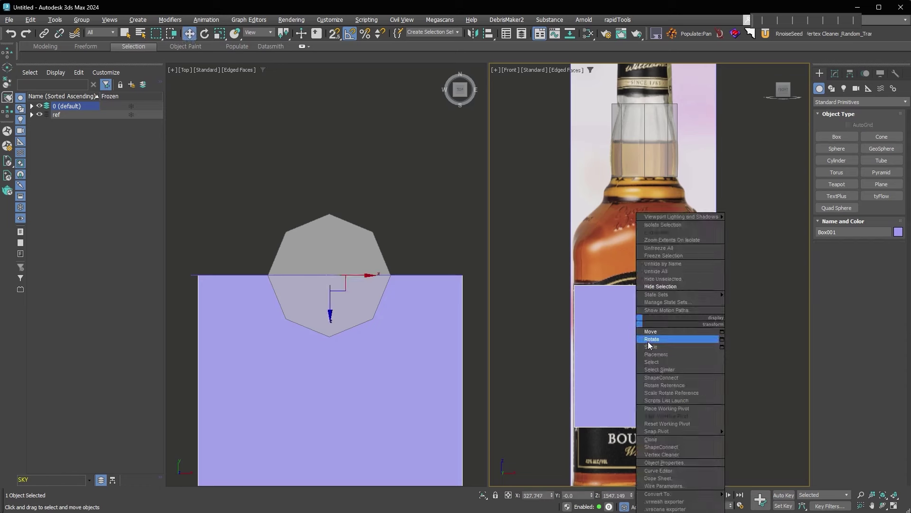
pyautogui.click(651, 339)
pyautogui.press('w')
pyautogui.moveTo(633, 307)
pyautogui.mouseDown()
pyautogui.moveTo(635, 428)
pyautogui.moveTo(634, 417)
pyautogui.mouseUp()
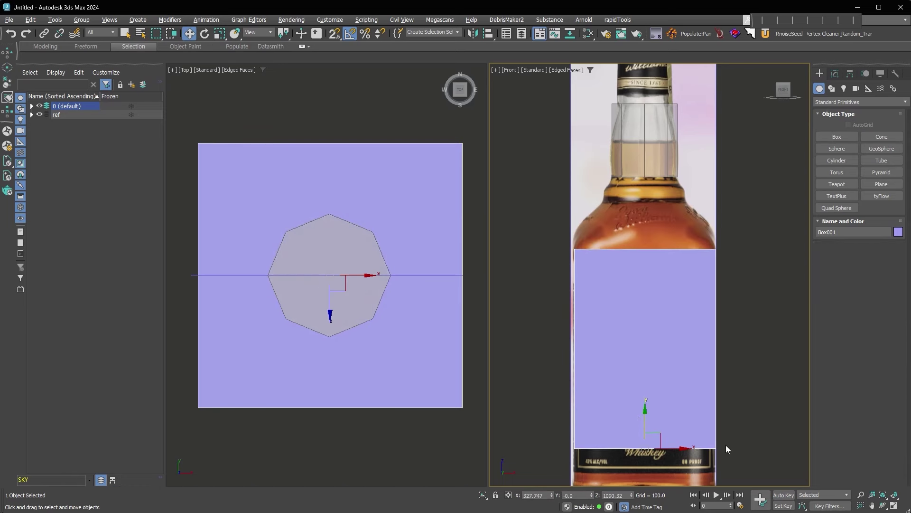
pyautogui.moveTo(377, 243); pyautogui.dragTo(391, 249, button='middle')
# Centre the box on Cylinder001 in X and Y, then convert it to an editable poly.
pyautogui.hotkey('alt', 'a')
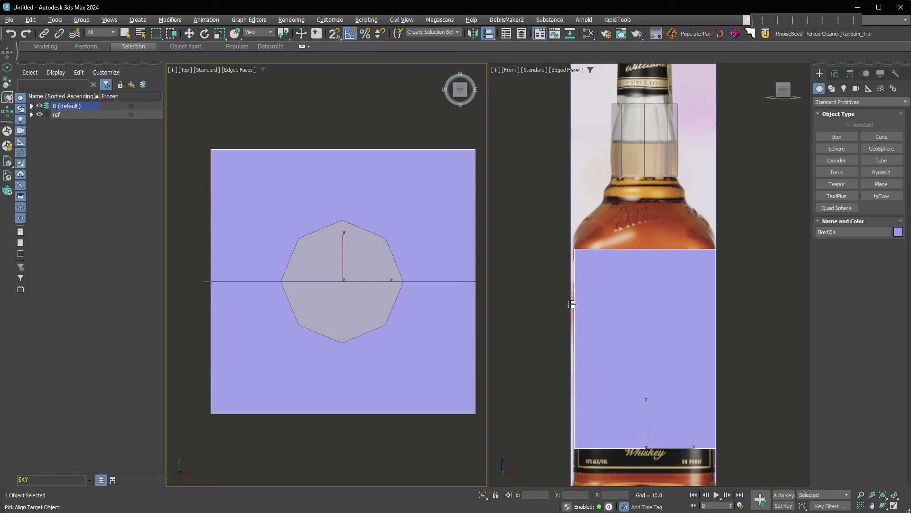
pyautogui.click(384, 240)
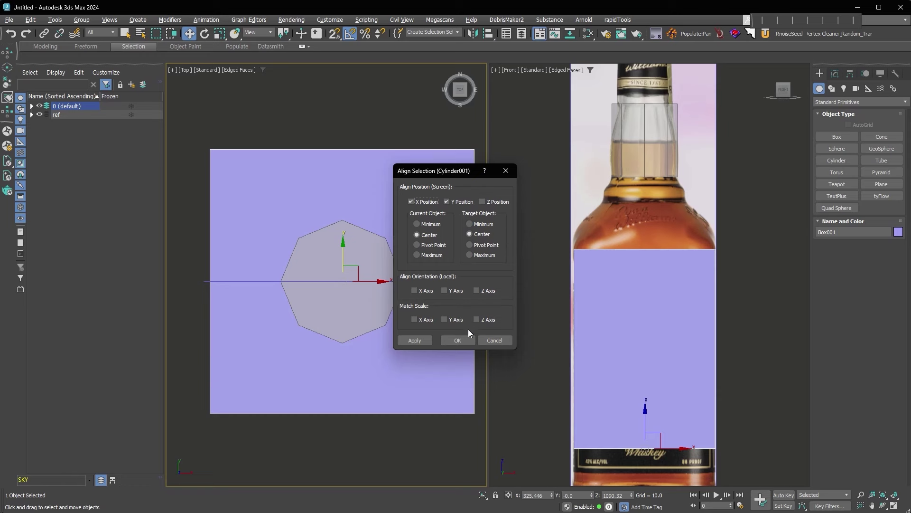
pyautogui.click(465, 343)
pyautogui.moveTo(651, 280); pyautogui.dragTo(643, 329, button='middle')
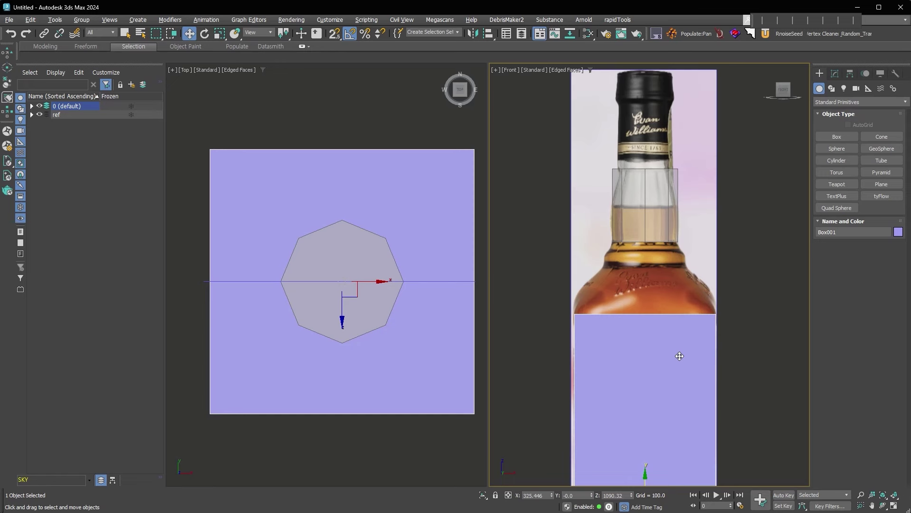
pyautogui.hotkey('ctrl', 'e')
pyautogui.click(869, 249)
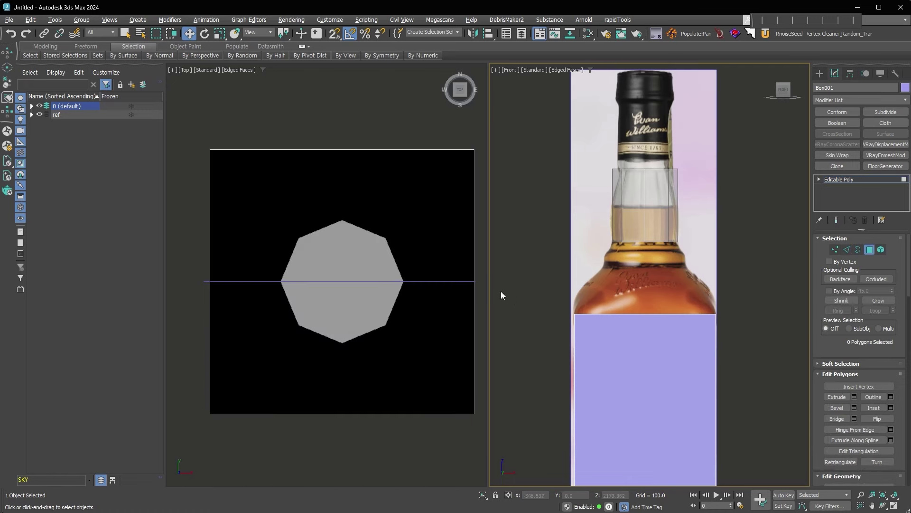
# Chamfer the box's four vertical corner edges by 91.468.
pyautogui.moveTo(697, 340); pyautogui.dragTo(703, 223, button='middle')
pyautogui.moveTo(635, 211); pyautogui.dragTo(638, 314, button='middle')
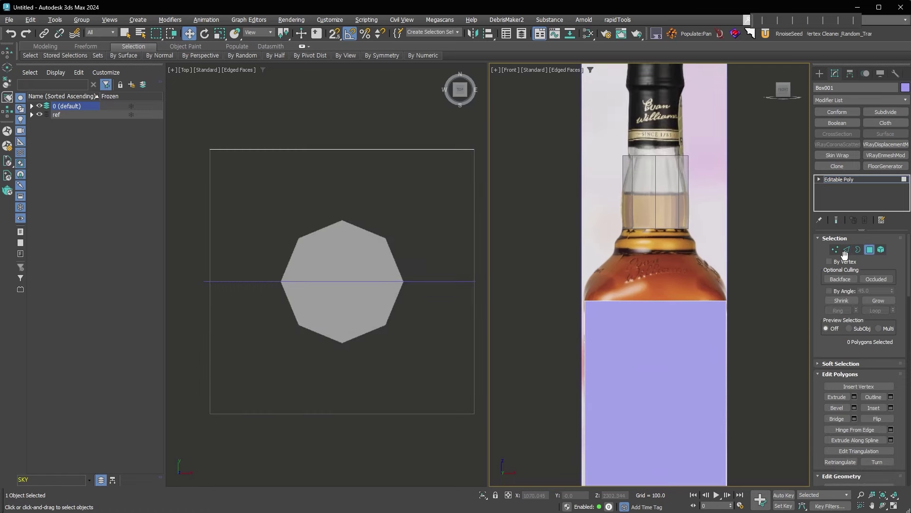
pyautogui.press('2')
pyautogui.moveTo(753, 378); pyautogui.dragTo(551, 362)
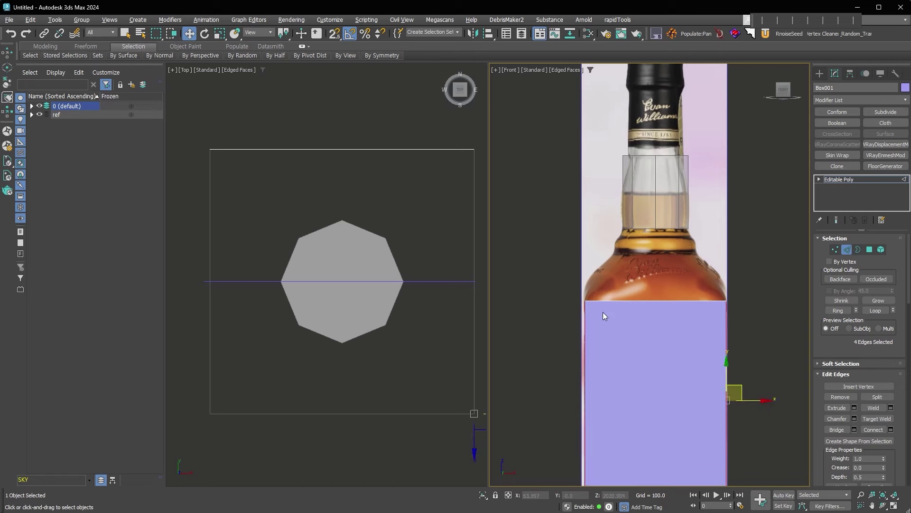
pyautogui.rightClick(603, 312)
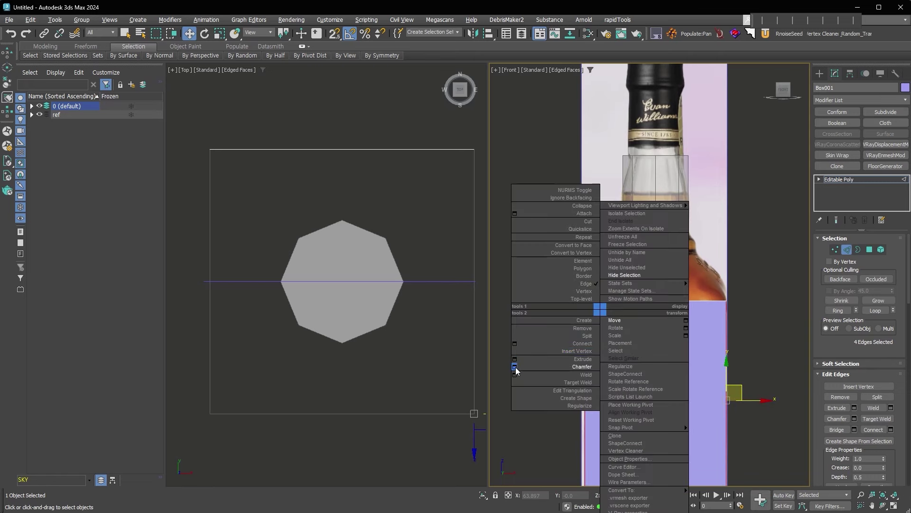
pyautogui.click(514, 366)
pyautogui.moveTo(656, 296)
pyautogui.mouseDown()
pyautogui.moveTo(663, 278)
pyautogui.moveTo(663, 287)
pyautogui.mouseUp()
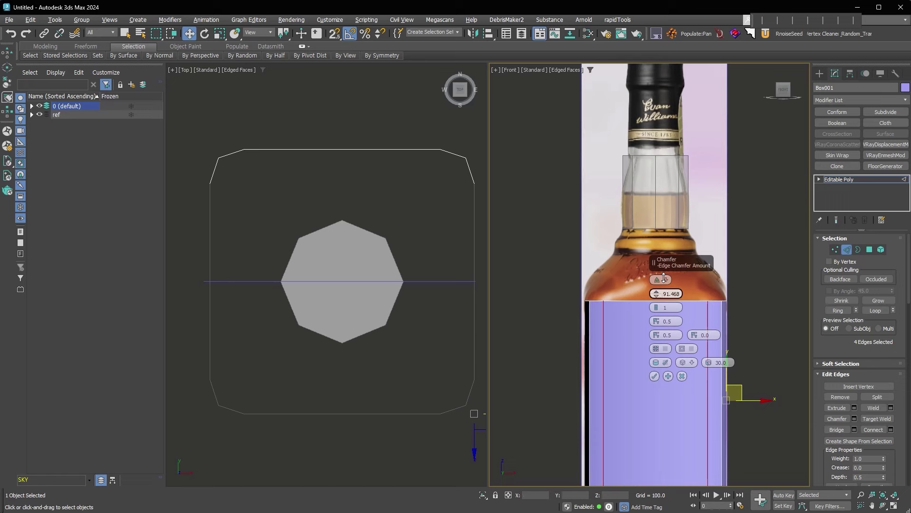
pyautogui.hotkey('alt', 'x')
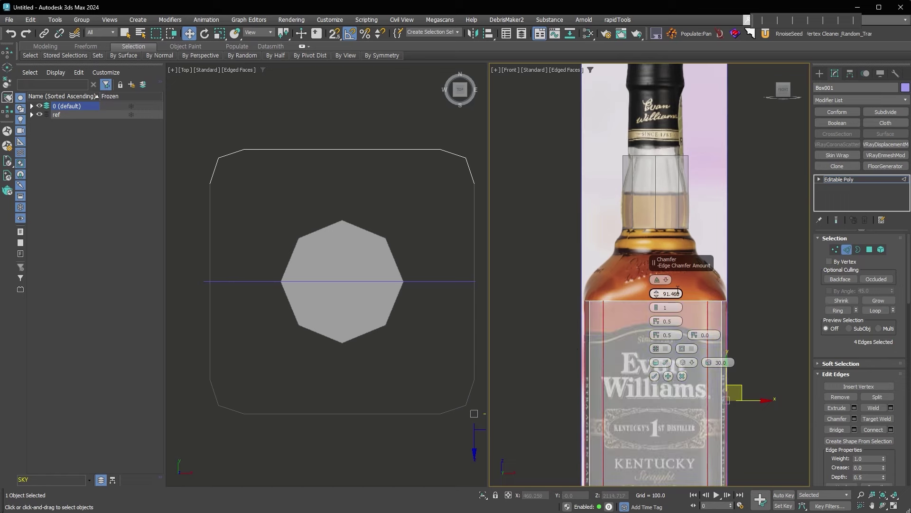
pyautogui.click(654, 376)
# Connect the side edges with 3 new vertical edges across each flat side.
pyautogui.scroll(-2, 671, 308)
pyautogui.moveTo(663, 302); pyautogui.dragTo(654, 456)
pyautogui.keyDown('ctrl'); pyautogui.click(482, 283); pyautogui.keyUp('ctrl')
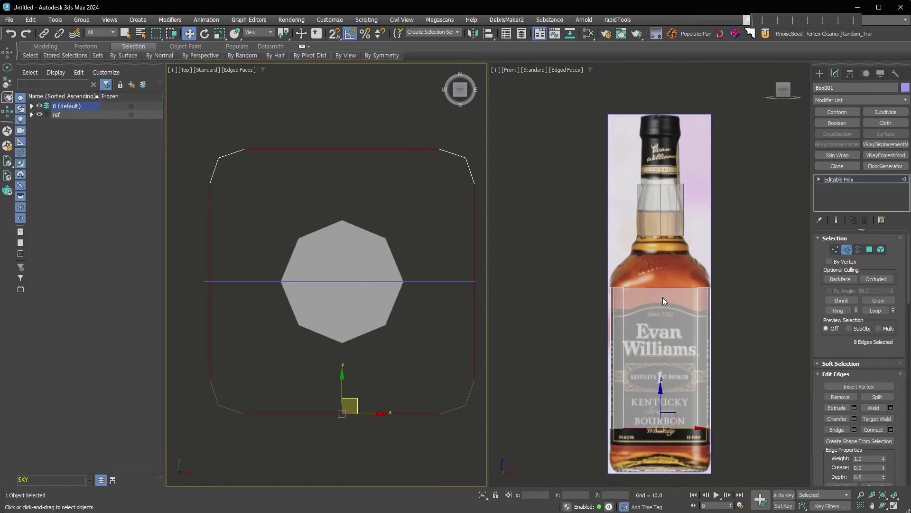
pyautogui.rightClick(670, 287)
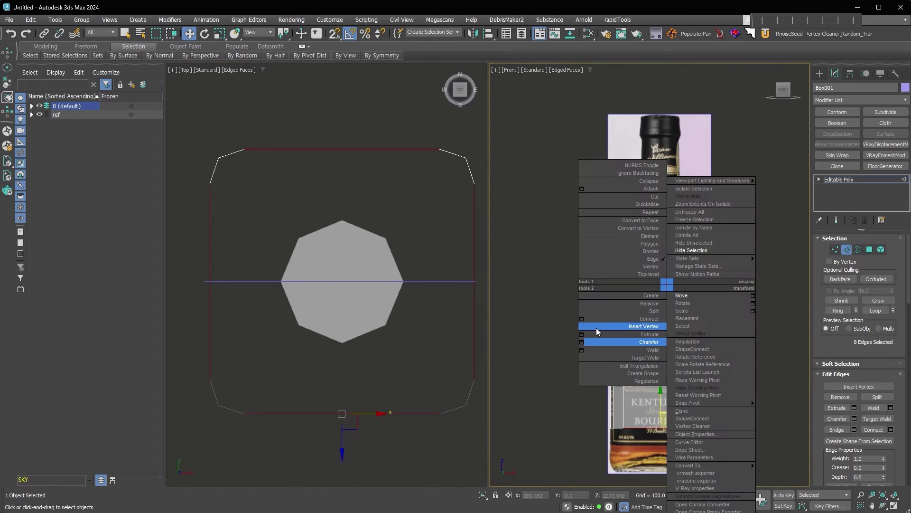
pyautogui.click(589, 335)
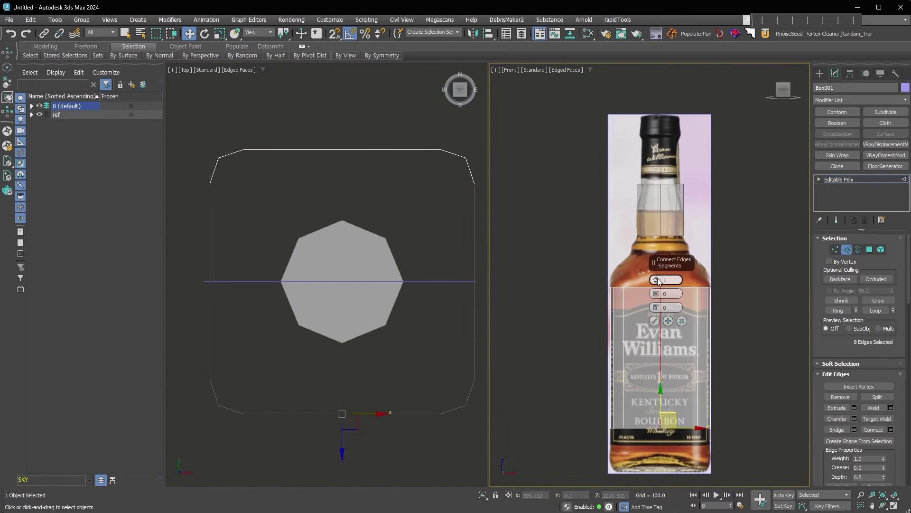
pyautogui.click(654, 321)
# Orbit to a 3D view and select edges along the box's top rim.
pyautogui.moveTo(357, 283)
pyautogui.keyDown('alt'); pyautogui.mouseDown(button='middle')
pyautogui.moveTo(387, 298)
pyautogui.moveTo(372, 290)
pyautogui.moveTo(391, 328)
pyautogui.moveTo(375, 304)
pyautogui.moveTo(368, 307)
pyautogui.moveTo(439, 328)
pyautogui.moveTo(360, 328)
pyautogui.mouseUp(button='middle'); pyautogui.keyUp('alt')
pyautogui.doubleClick(382, 300)
pyautogui.keyDown('ctrl'); pyautogui.click(439, 327); pyautogui.keyUp('ctrl')
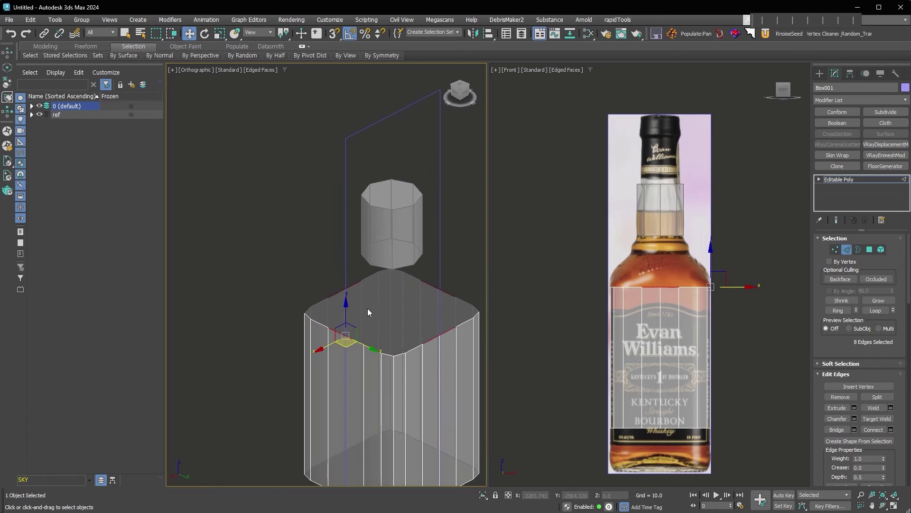
# Select four vertices on the top rim and raise them slightly.
pyautogui.keyDown('ctrl'); pyautogui.click(349, 306); pyautogui.keyUp('ctrl')
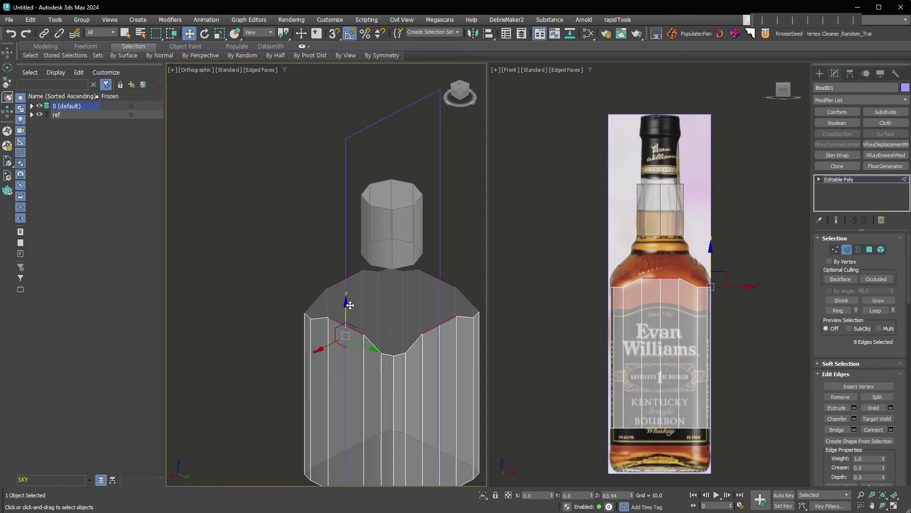
pyautogui.click(836, 251)
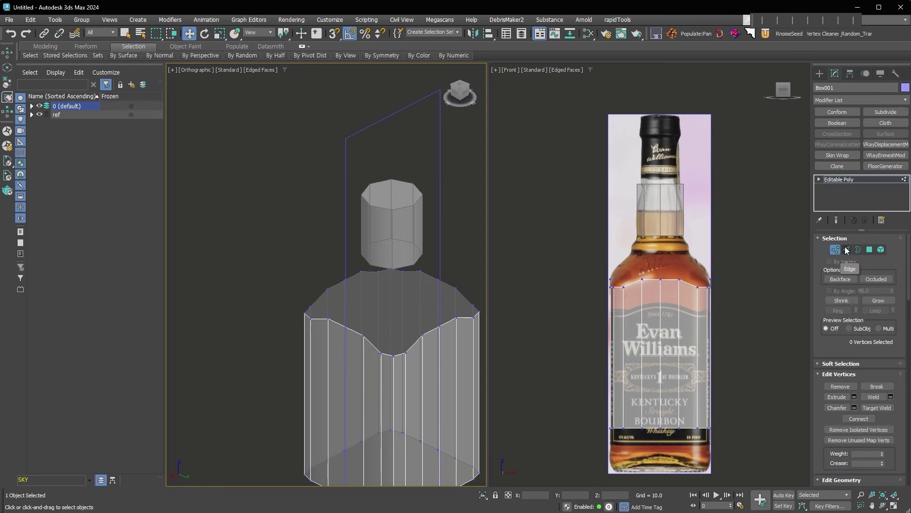
pyautogui.click(365, 329)
pyautogui.keyDown('ctrl'); pyautogui.click(439, 327); pyautogui.keyUp('ctrl')
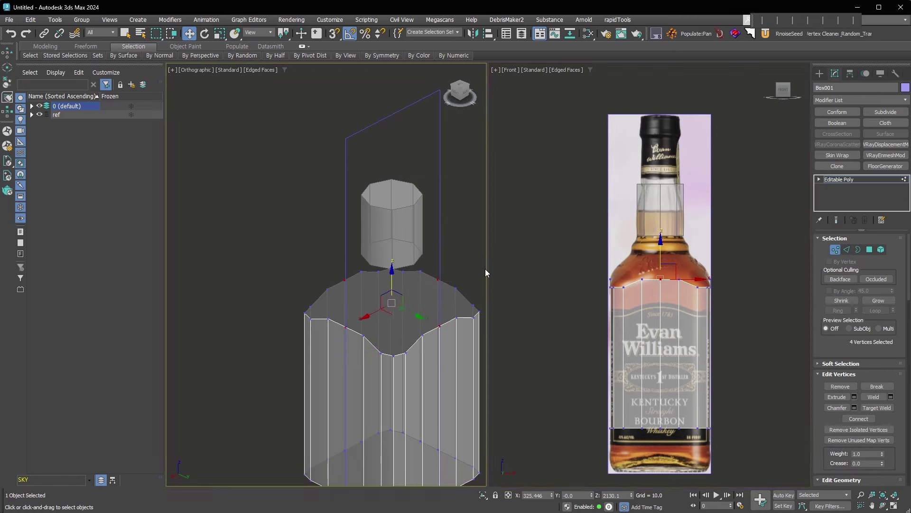
pyautogui.moveTo(658, 252); pyautogui.dragTo(659, 248)
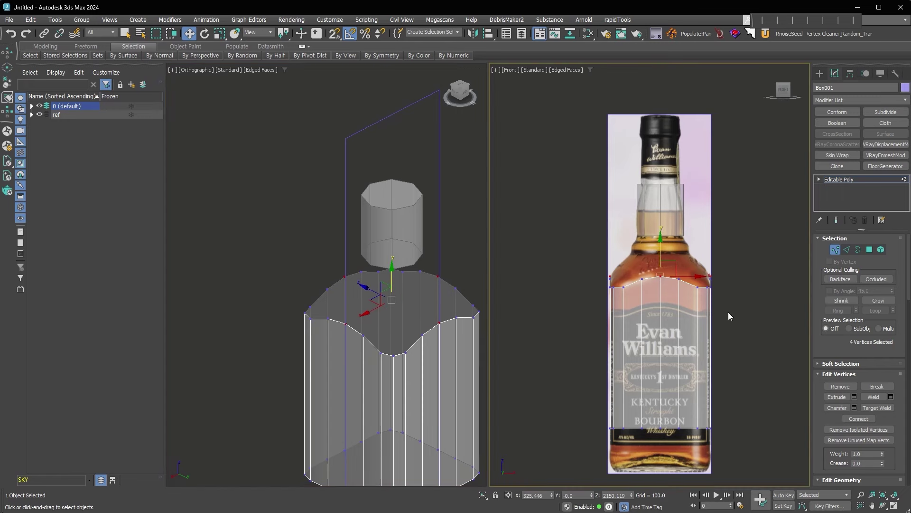
# Extrude the open top border upward toward the neck with a Shift-drag.
pyautogui.click(859, 249)
pyautogui.moveTo(676, 256); pyautogui.dragTo(676, 265, button='middle')
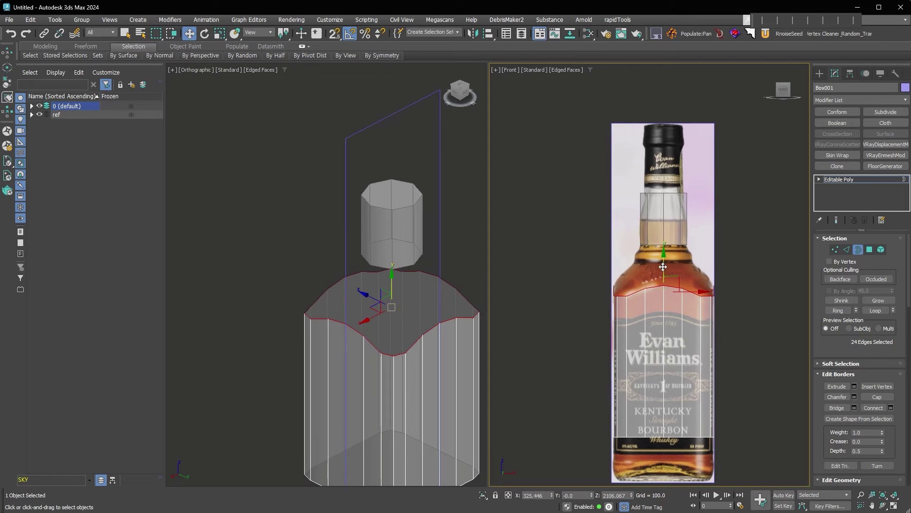
pyautogui.keyDown('shift'); pyautogui.moveTo(664, 276); pyautogui.dragTo(667, 247); pyautogui.keyUp('shift')
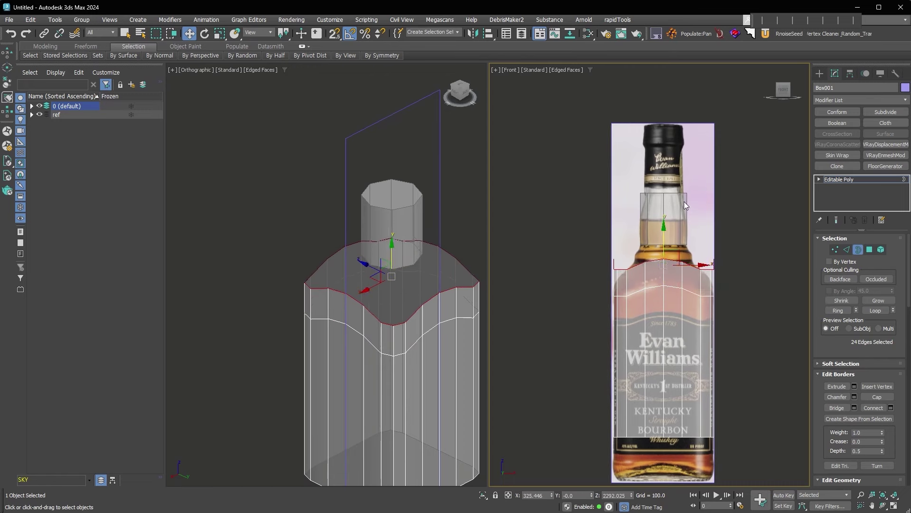
pyautogui.click(618, 20)
pyautogui.moveTo(623, 67)
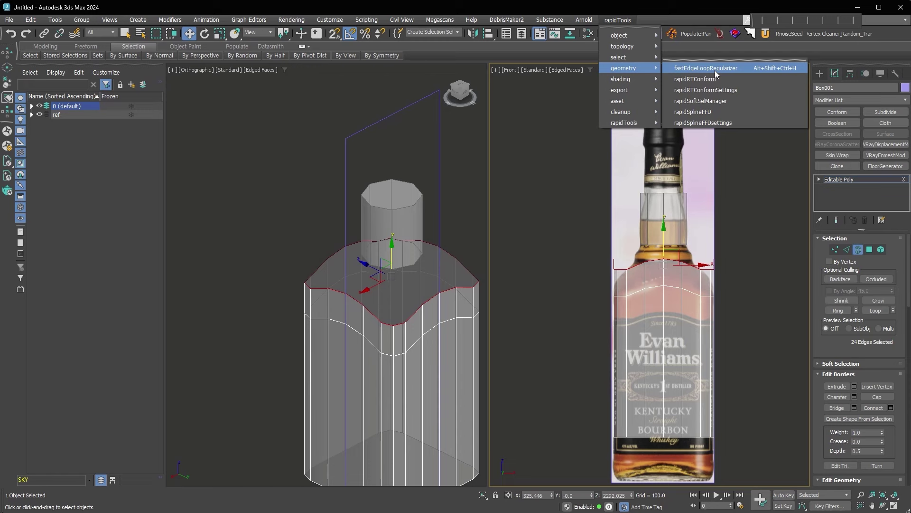
# Round the top border loop with fastEdgeLoopRegularizer and scale it in to the neck's width.
pyautogui.click(716, 68)
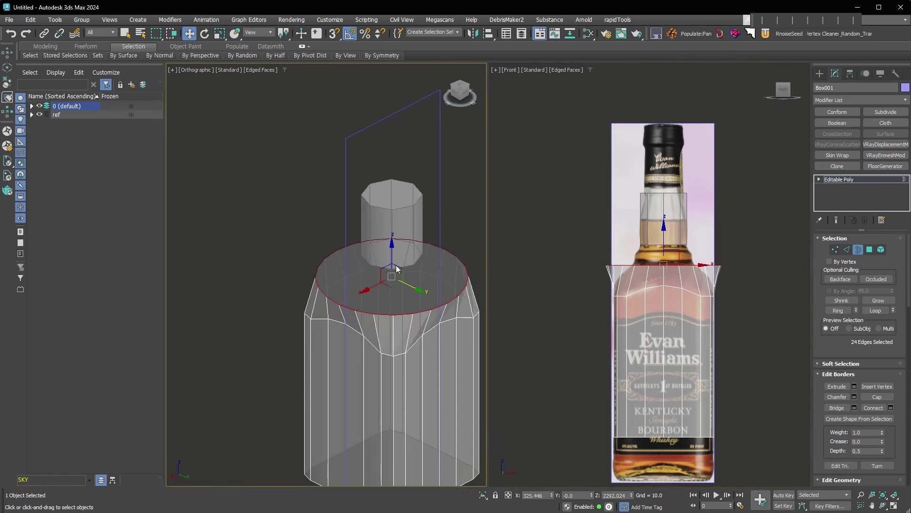
pyautogui.rightClick(693, 241)
pyautogui.click(711, 265)
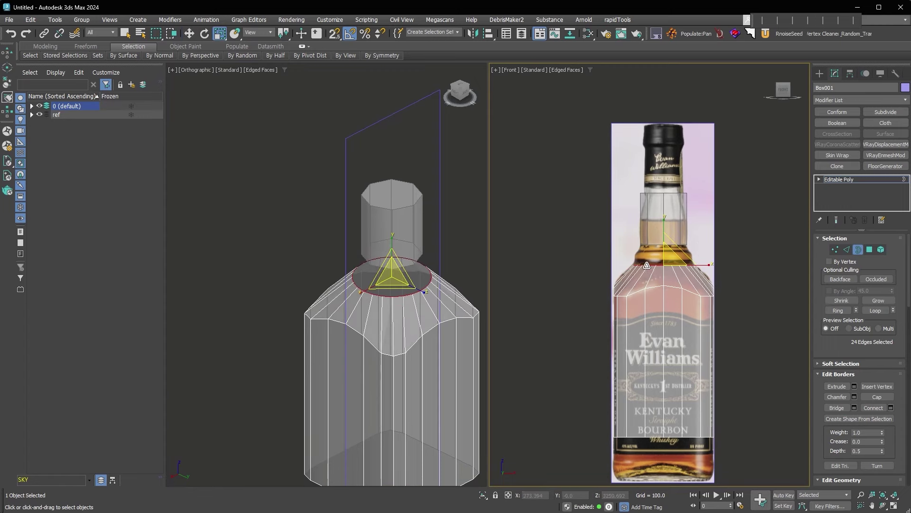
pyautogui.scroll(3, 658, 261)
pyautogui.press('Escape')
pyautogui.press('w')
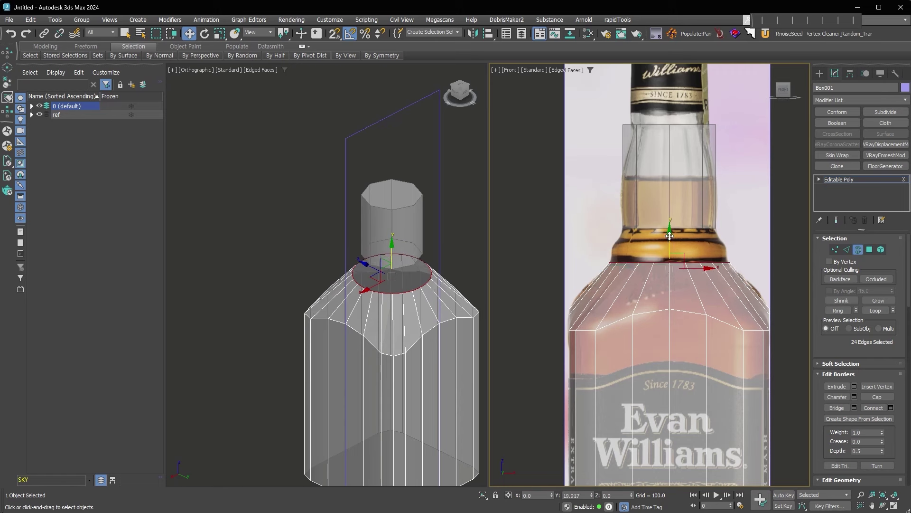
pyautogui.moveTo(670, 236); pyautogui.dragTo(669, 237)
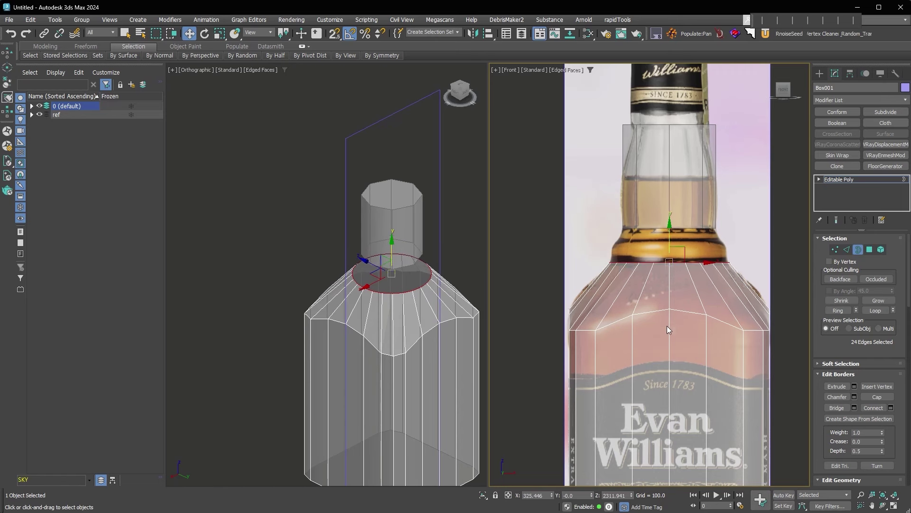
pyautogui.moveTo(747, 294); pyautogui.dragTo(742, 289, button='middle')
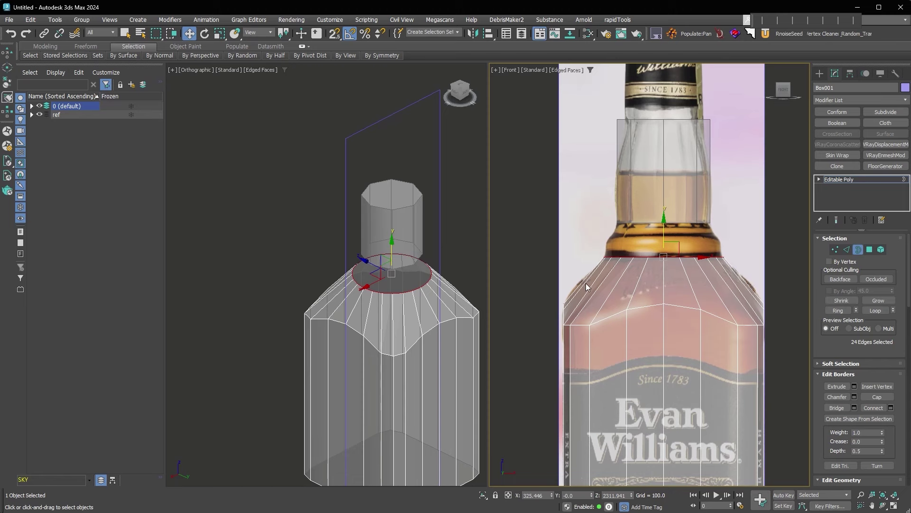
pyautogui.click(753, 279)
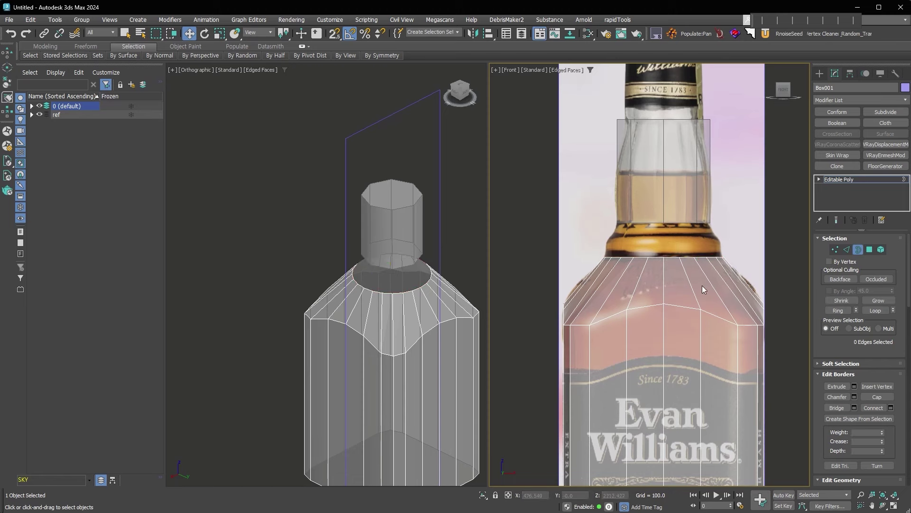
pyautogui.press('2')
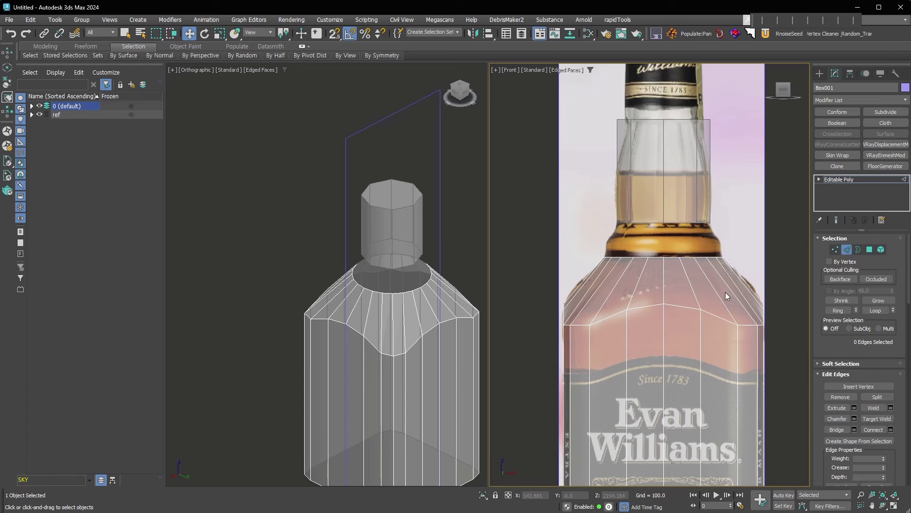
# Insert a shoulder edge loop with SwiftLoop, level it and scale it slightly outward.
pyautogui.hotkey('shift', 'alt', 'w')
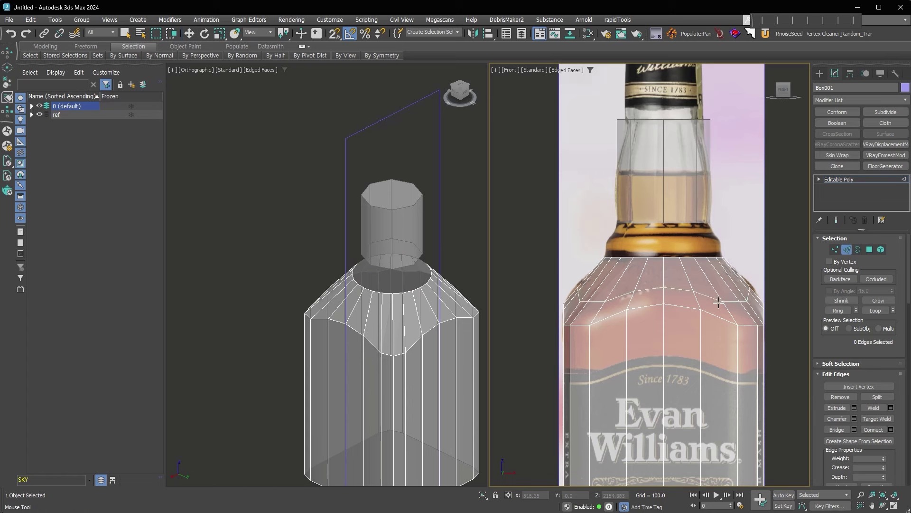
pyautogui.click(721, 302)
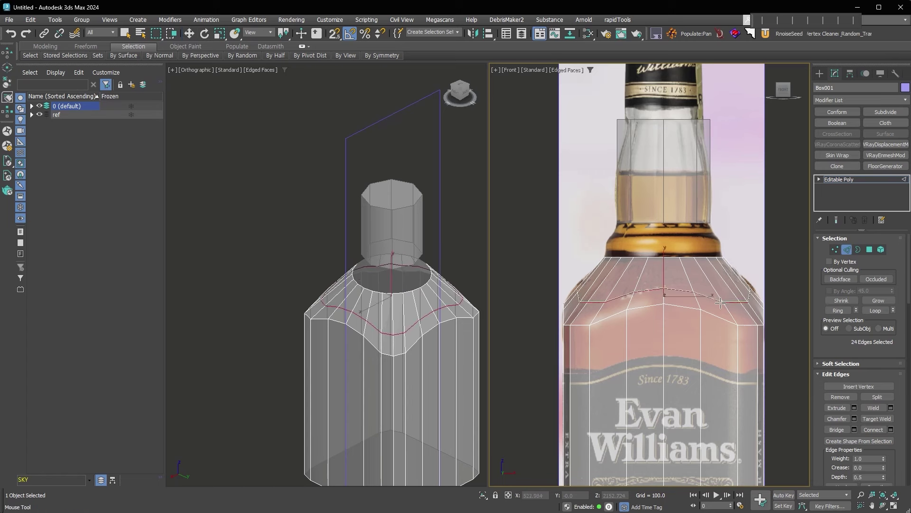
pyautogui.moveTo(720, 303); pyautogui.dragTo(704, 284)
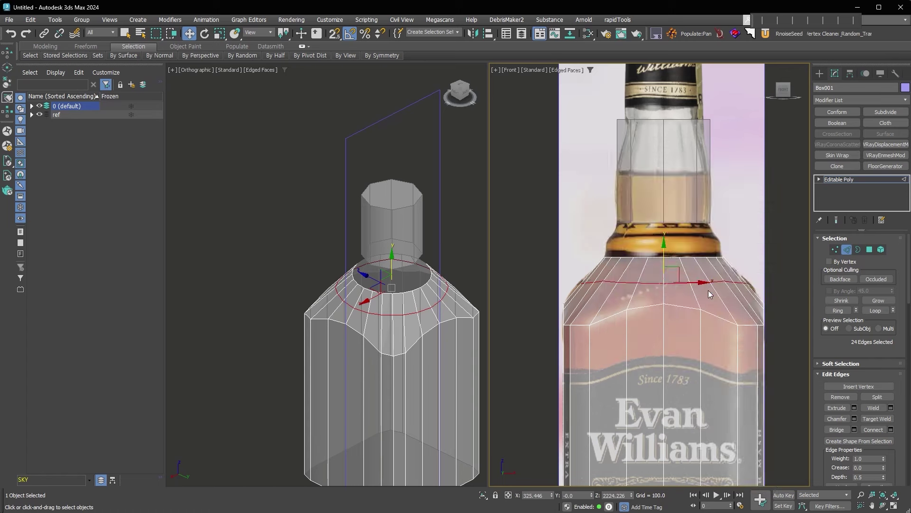
pyautogui.press('r')
pyautogui.moveTo(675, 278); pyautogui.dragTo(676, 275)
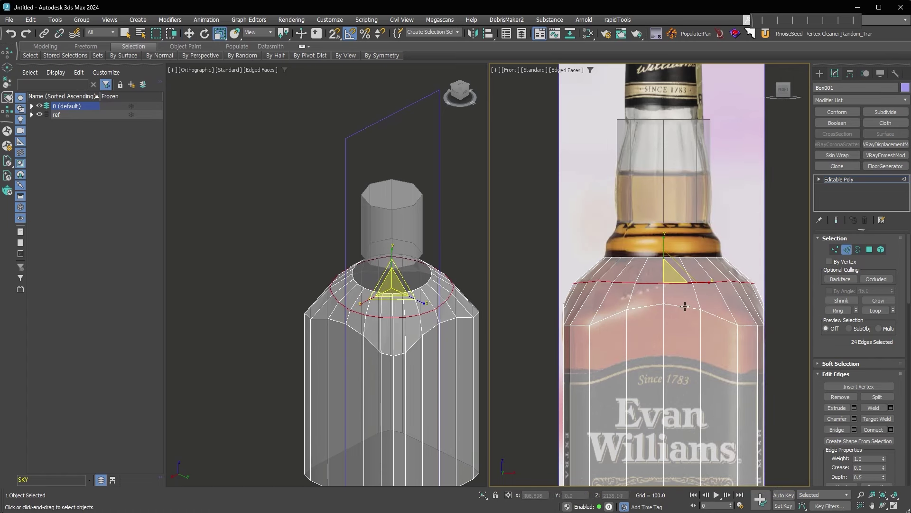
# Chamfer the shoulder loop with a larger amount and 2 segments.
pyautogui.rightClick(658, 284)
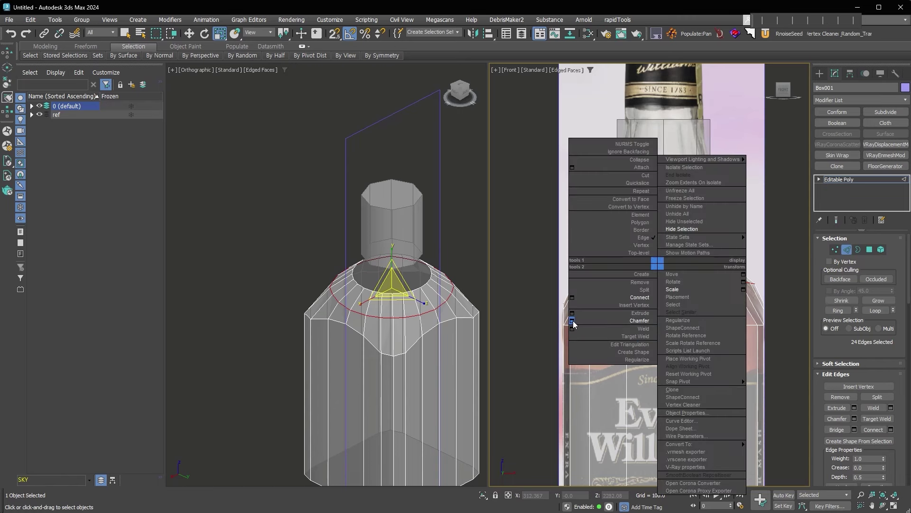
pyautogui.click(591, 315)
pyautogui.moveTo(657, 294); pyautogui.dragTo(676, 231)
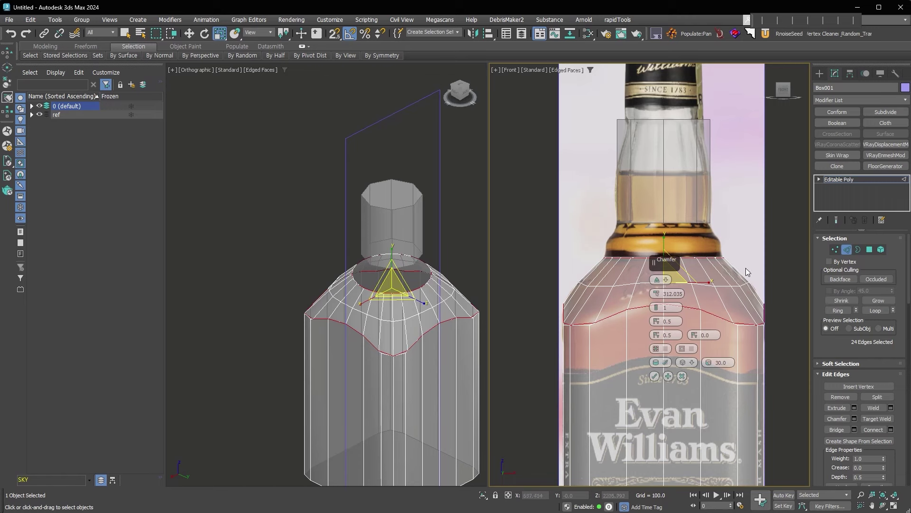
pyautogui.moveTo(657, 307); pyautogui.dragTo(659, 303)
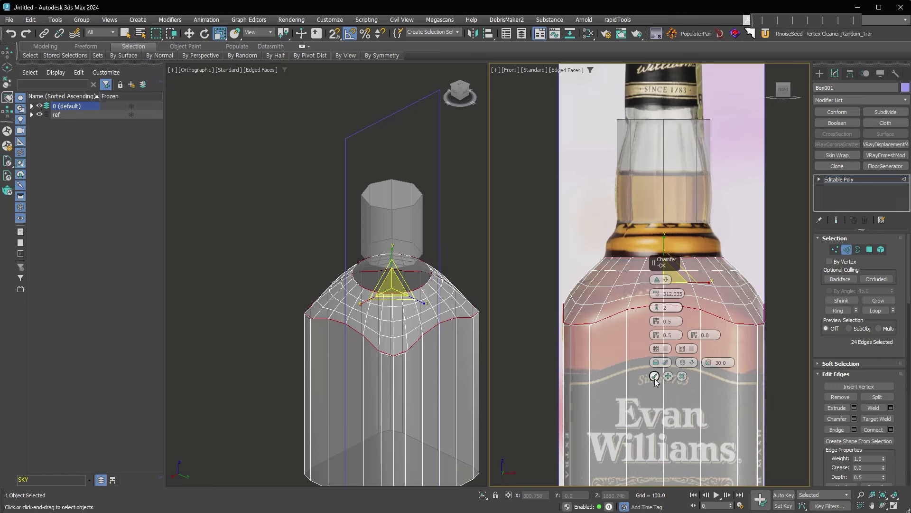
pyautogui.click(654, 376)
pyautogui.click(837, 397)
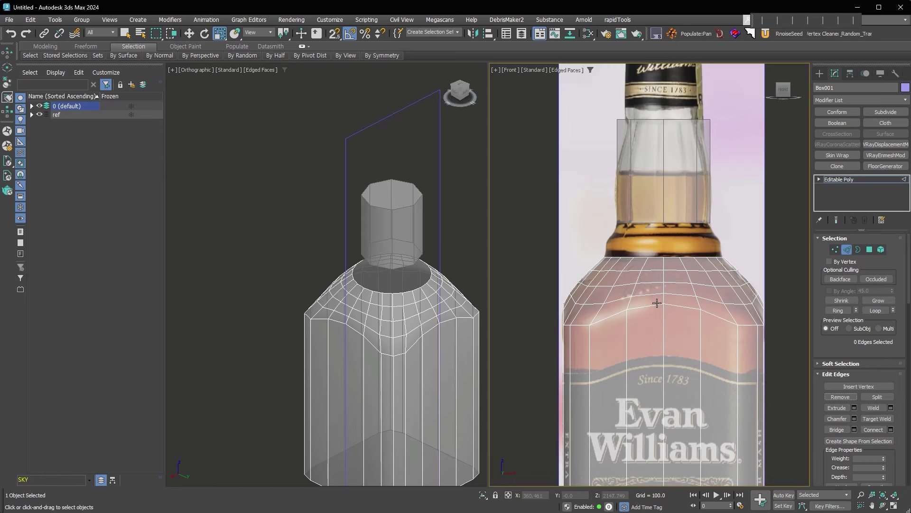
pyautogui.hotkey('alt', 'c')
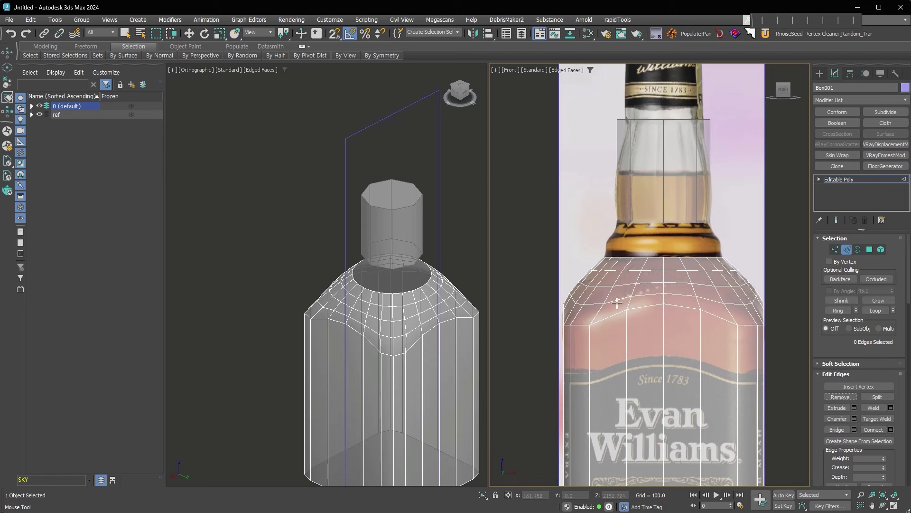
# Insert a SwiftLoop across the shoulder, then remove it again.
pyautogui.click(629, 298)
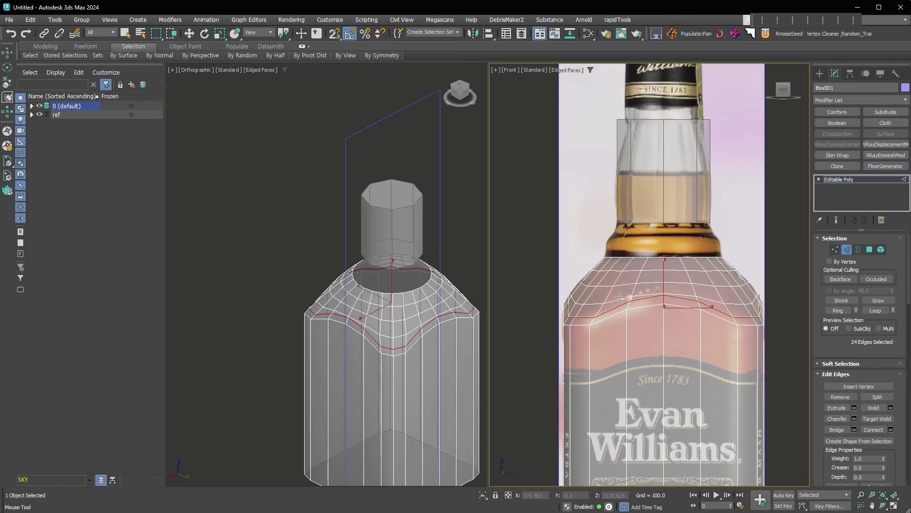
pyautogui.press('w')
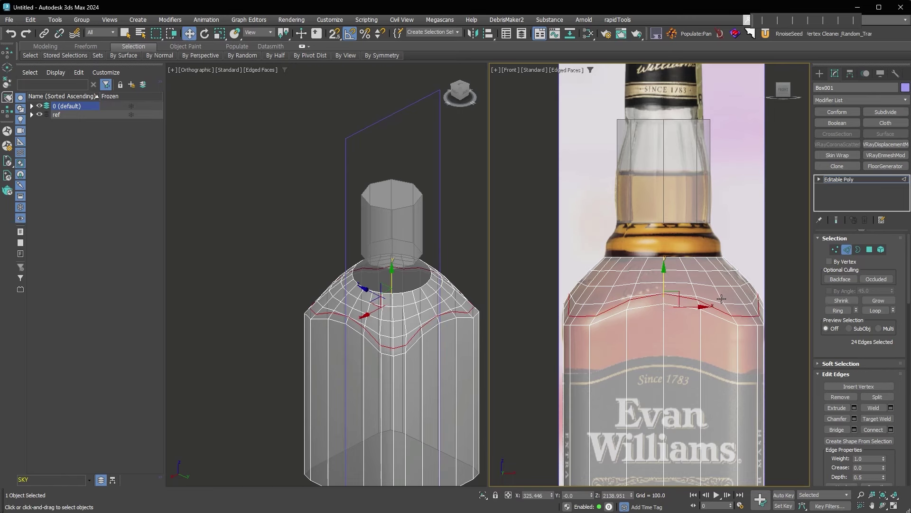
pyautogui.click(839, 396)
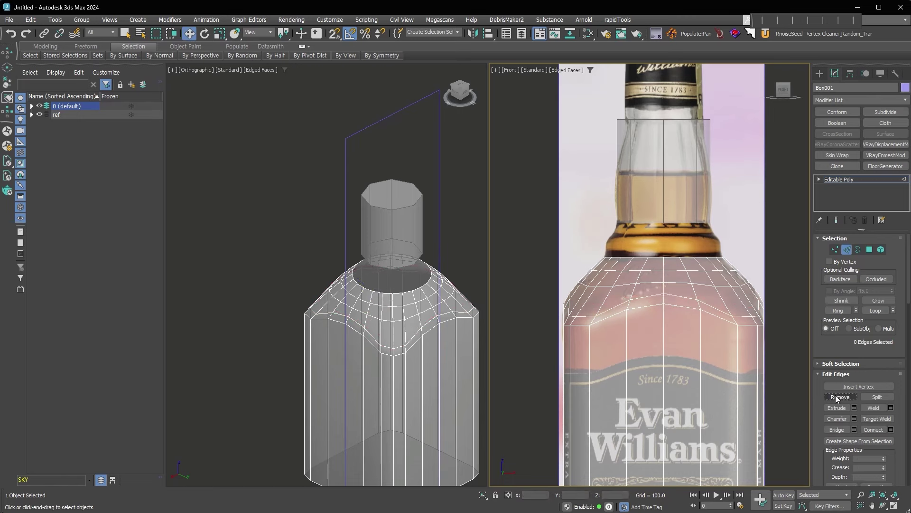
pyautogui.rightClick(735, 322)
# Chamfer a whole shoulder edge loop into two and clear the selection.
pyautogui.doubleClick(711, 285)
pyautogui.rightClick(711, 286)
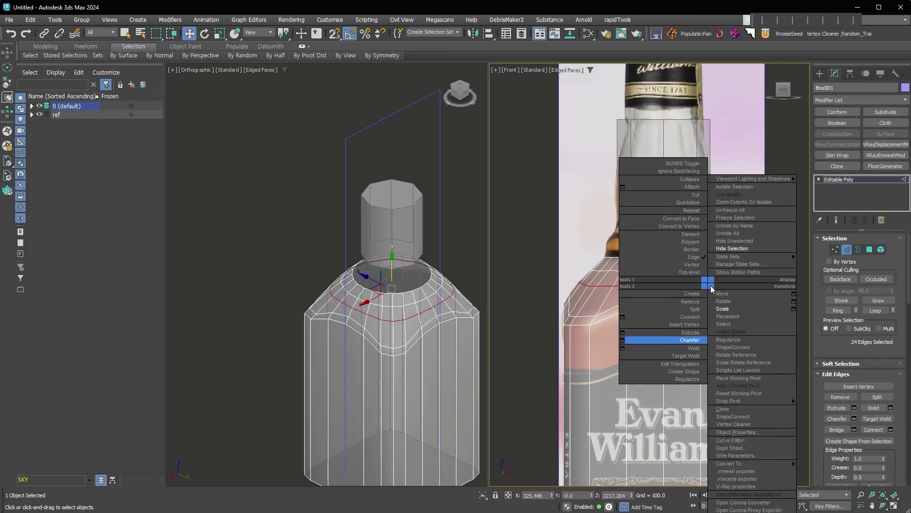
pyautogui.click(622, 338)
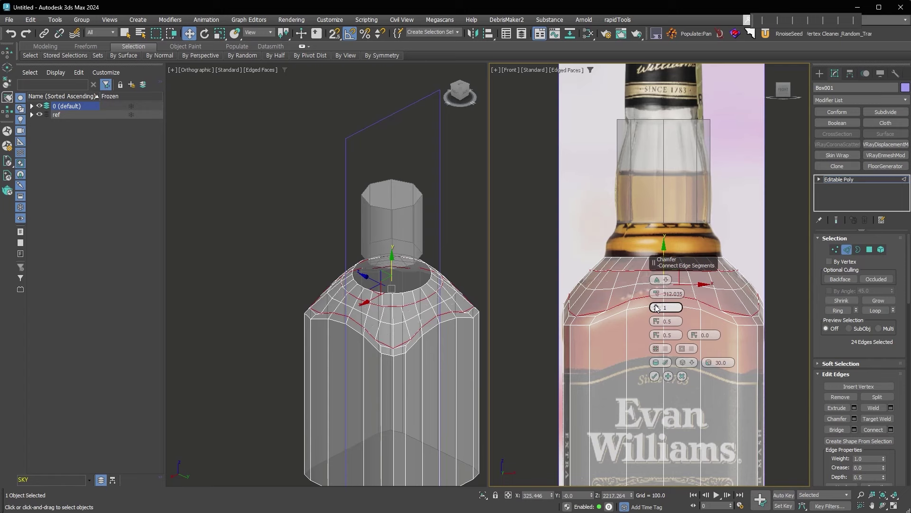
pyautogui.click(654, 376)
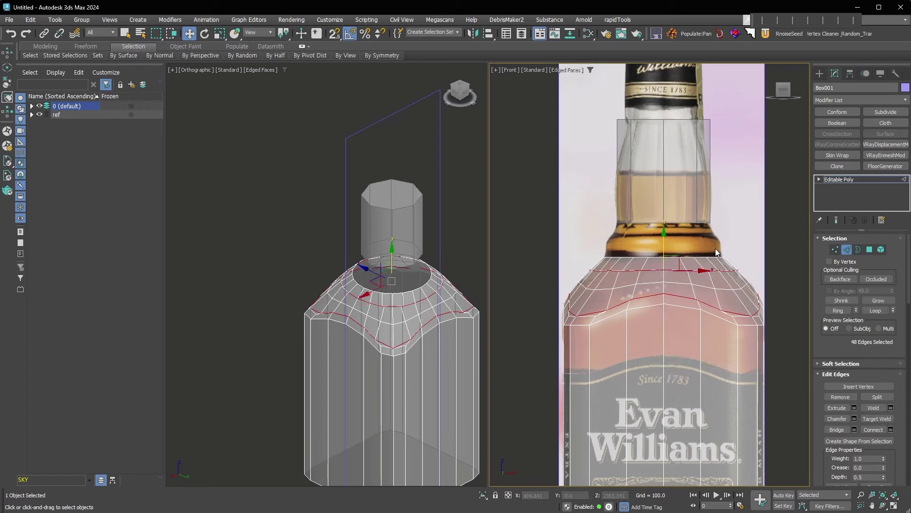
pyautogui.click(850, 398)
pyautogui.moveTo(754, 306)
pyautogui.keyDown('alt'); pyautogui.mouseDown(button='middle')
pyautogui.moveTo(709, 310)
pyautogui.moveTo(709, 284)
pyautogui.mouseUp(button='middle'); pyautogui.keyUp('alt')
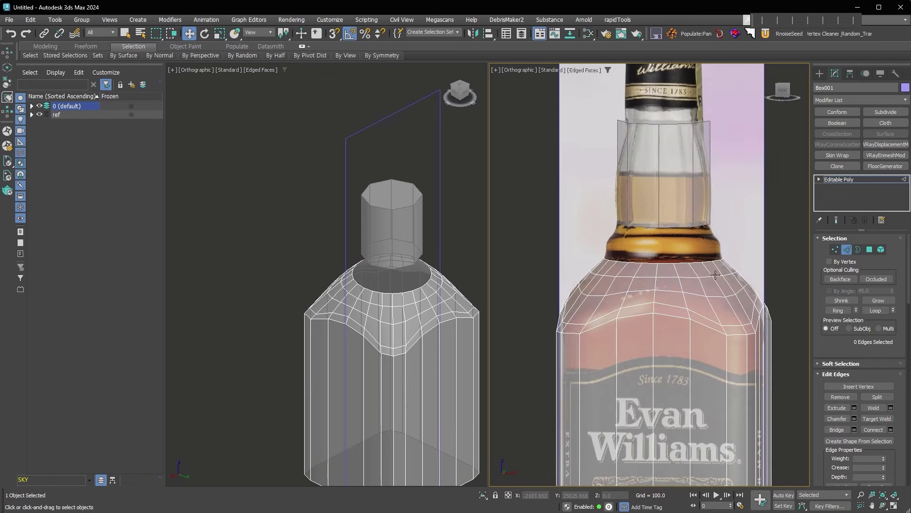
# Chamfer the top-of-shoulder edge loop into two support loops.
pyautogui.doubleClick(708, 274)
pyautogui.rightClick(708, 276)
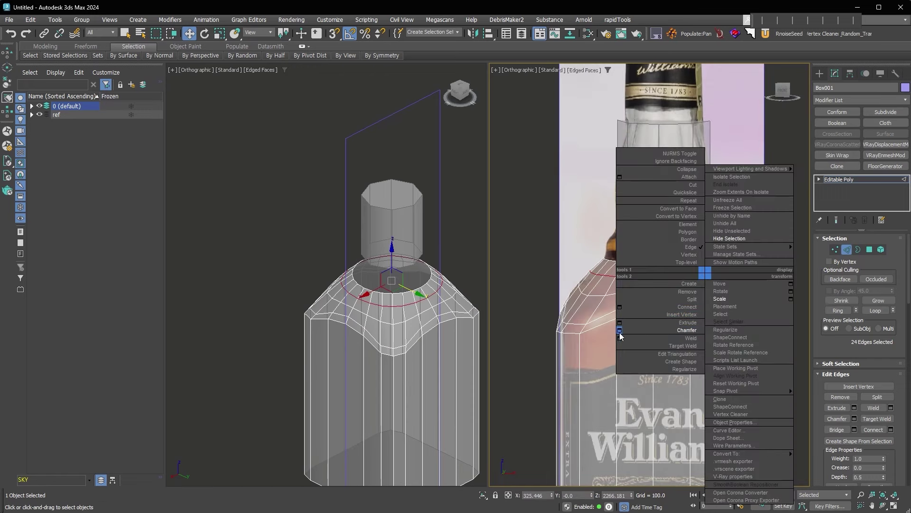
pyautogui.click(620, 332)
pyautogui.click(655, 377)
pyautogui.click(840, 397)
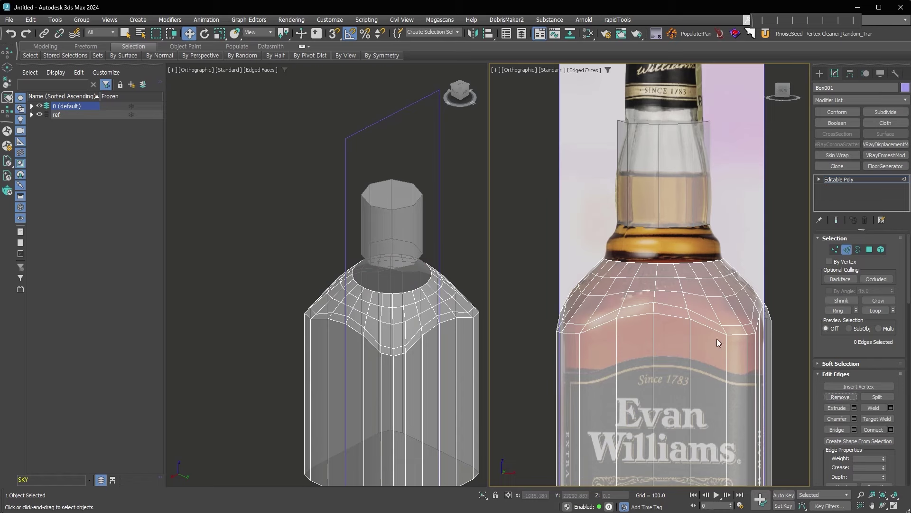
pyautogui.keyDown('alt'); pyautogui.moveTo(717, 338); pyautogui.dragTo(742, 264, button='middle'); pyautogui.keyUp('alt')
pyautogui.keyDown('alt'); pyautogui.moveTo(734, 366); pyautogui.dragTo(681, 341, button='middle'); pyautogui.keyUp('alt')
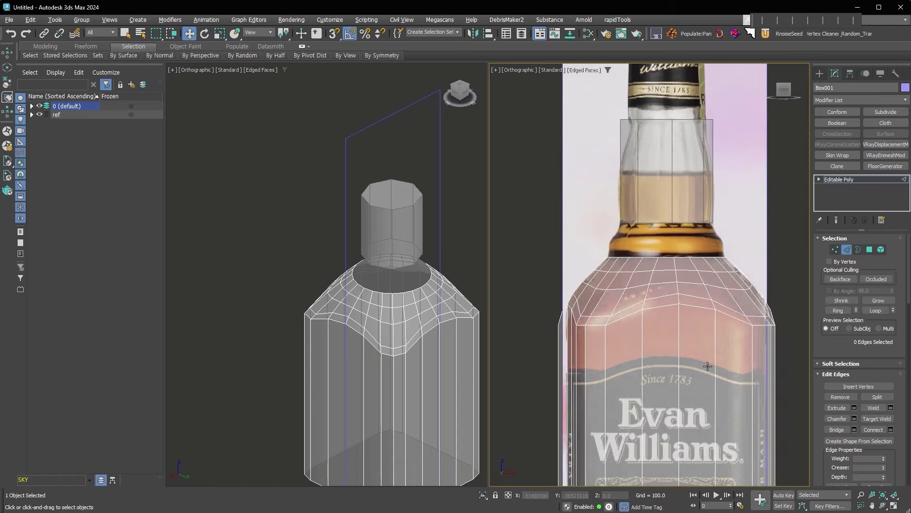
# Move another shoulder loop upward and chamfer it, then view the whole bottle from the front.
pyautogui.doubleClick(667, 328)
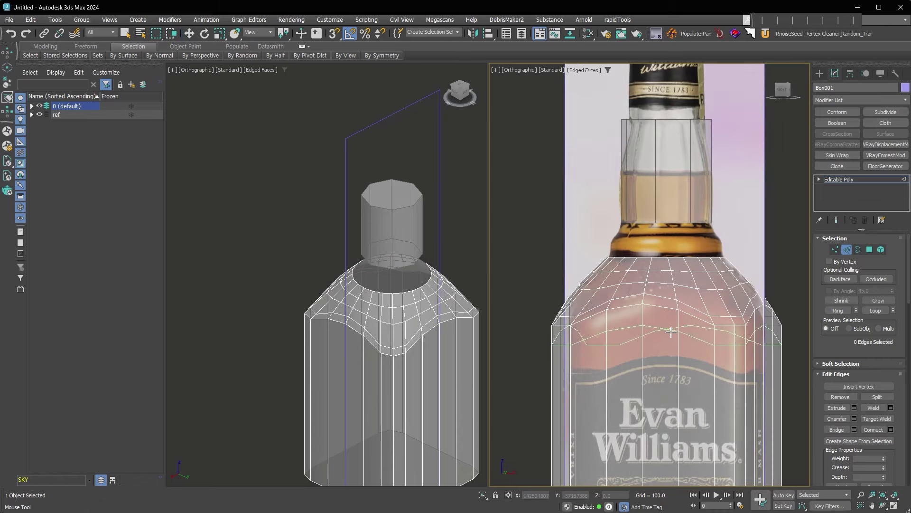
pyautogui.moveTo(667, 328); pyautogui.dragTo(667, 325)
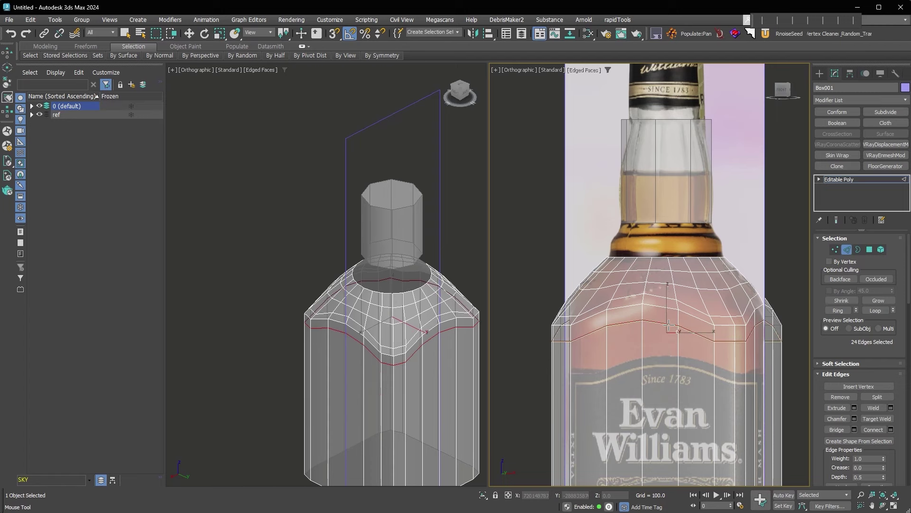
pyautogui.moveTo(674, 335)
pyautogui.keyDown('alt'); pyautogui.mouseDown(button='middle')
pyautogui.moveTo(703, 361)
pyautogui.moveTo(717, 335)
pyautogui.mouseUp(button='middle'); pyautogui.keyUp('alt')
pyautogui.press('w')
pyautogui.moveTo(726, 336); pyautogui.dragTo(727, 328)
pyautogui.rightClick(727, 328)
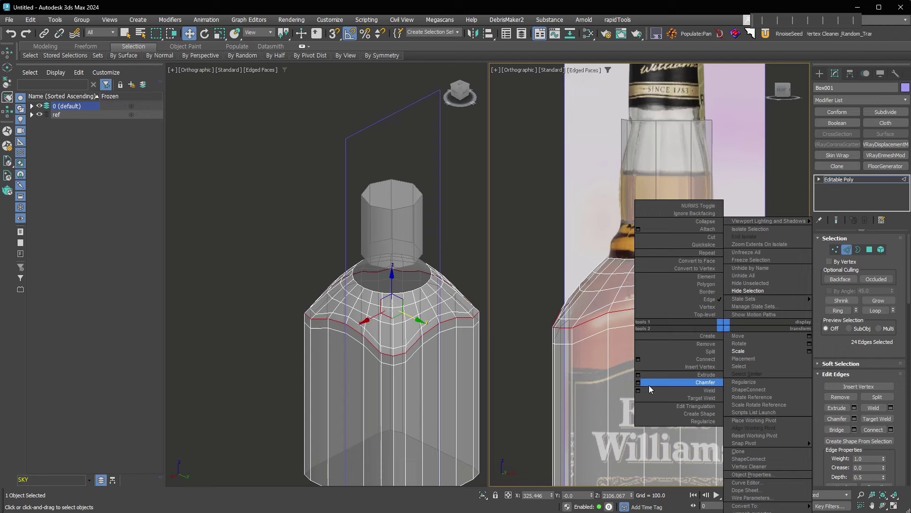
pyautogui.click(639, 380)
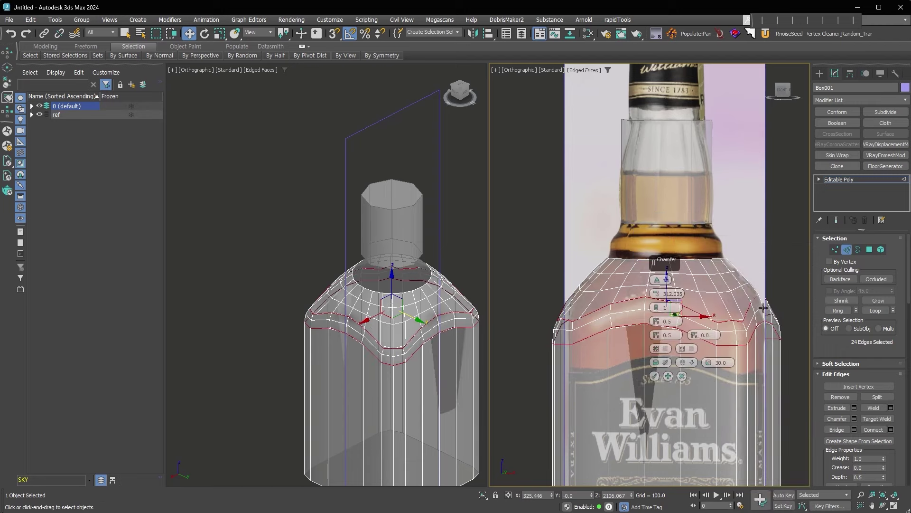
pyautogui.click(836, 395)
pyautogui.scroll(-3, 708, 322)
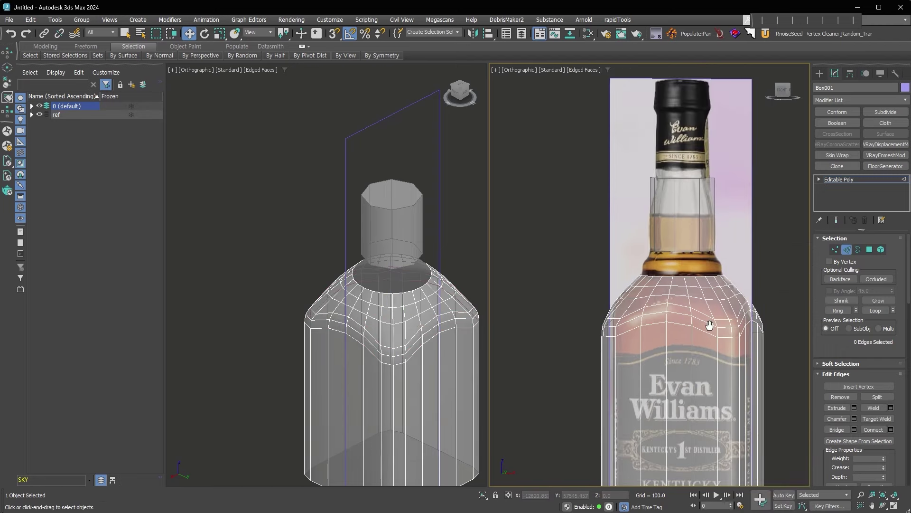
pyautogui.scroll(-2, 727, 299)
pyautogui.moveTo(707, 302)
pyautogui.mouseDown(button='middle')
pyautogui.moveTo(715, 323)
pyautogui.moveTo(686, 325)
pyautogui.moveTo(716, 332)
pyautogui.moveTo(696, 332)
pyautogui.mouseUp(button='middle')
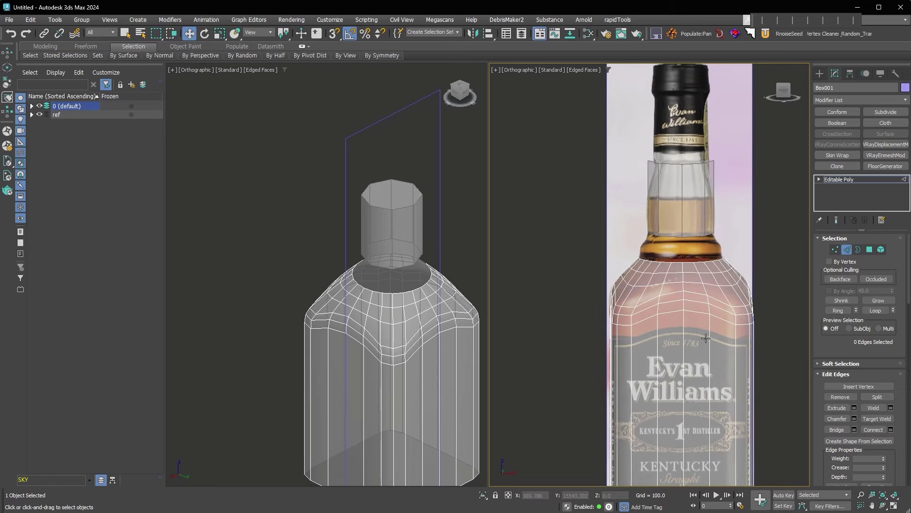
pyautogui.press('f')
pyautogui.scroll(5, 648, 223)
# Select the neck cylinder and convert it to an editable poly.
pyautogui.scroll(1, 663, 271)
pyautogui.moveTo(670, 307); pyautogui.dragTo(670, 339, button='middle')
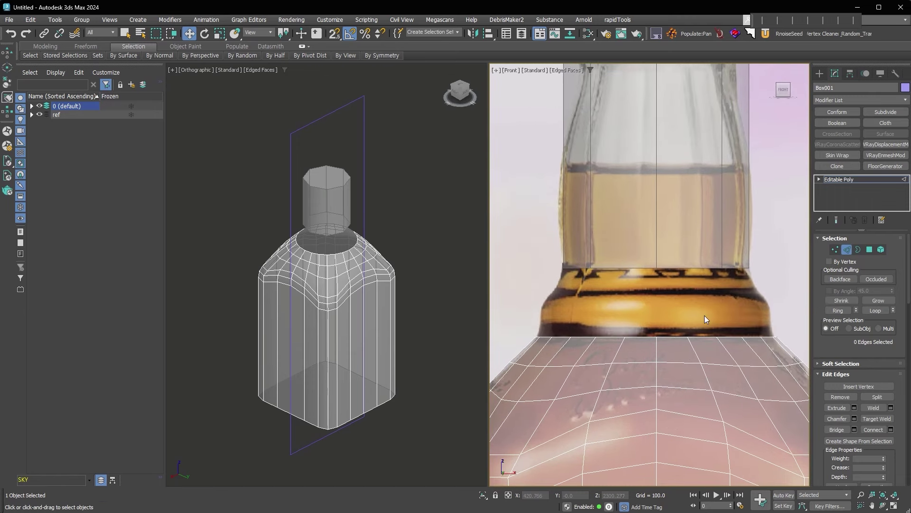
pyautogui.scroll(-2, 704, 319)
pyautogui.moveTo(679, 265); pyautogui.dragTo(677, 299, button='middle')
pyautogui.click(844, 250)
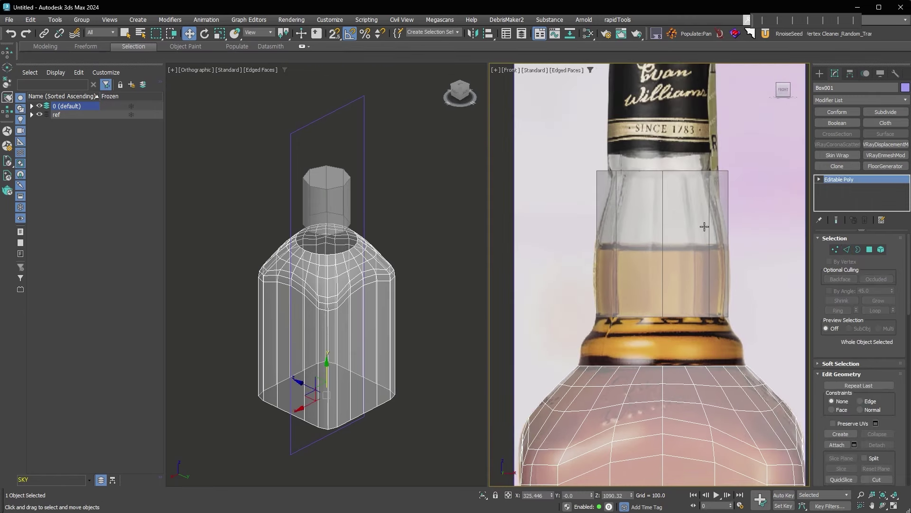
pyautogui.click(702, 225)
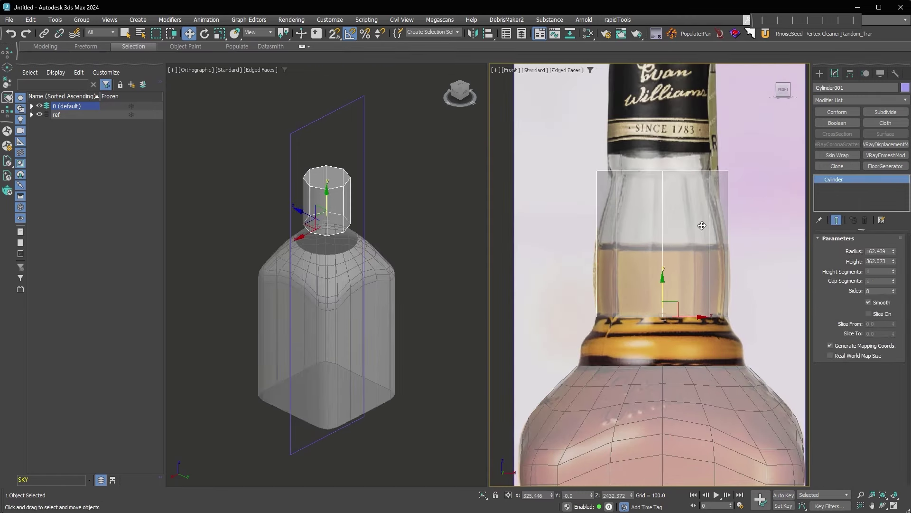
pyautogui.rightClick(786, 222)
pyautogui.click(759, 349)
pyautogui.click(870, 250)
# Select the neck cylinder's middle 8-edge loop in Edge mode.
pyautogui.moveTo(715, 146); pyautogui.dragTo(546, 192)
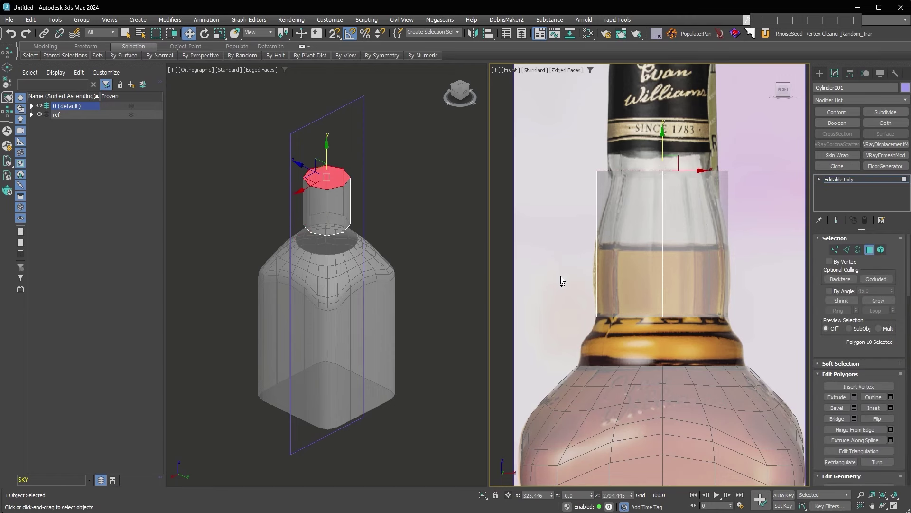
pyautogui.click(776, 342)
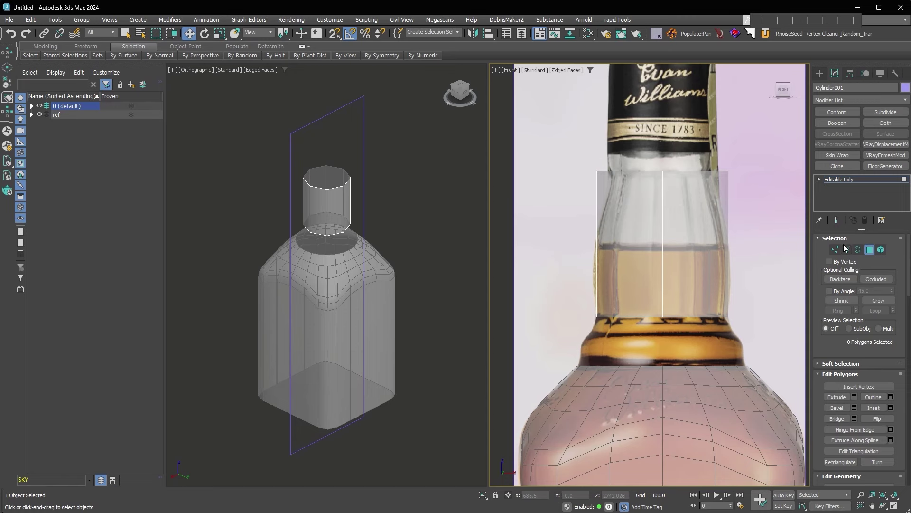
pyautogui.click(847, 249)
pyautogui.doubleClick(693, 244)
# Widen the middle neck loop slightly and shrink the top loop to taper the neck.
pyautogui.rightClick(679, 247)
pyautogui.click(689, 268)
pyautogui.moveTo(671, 237); pyautogui.dragTo(674, 234)
pyautogui.moveTo(577, 153); pyautogui.dragTo(739, 189)
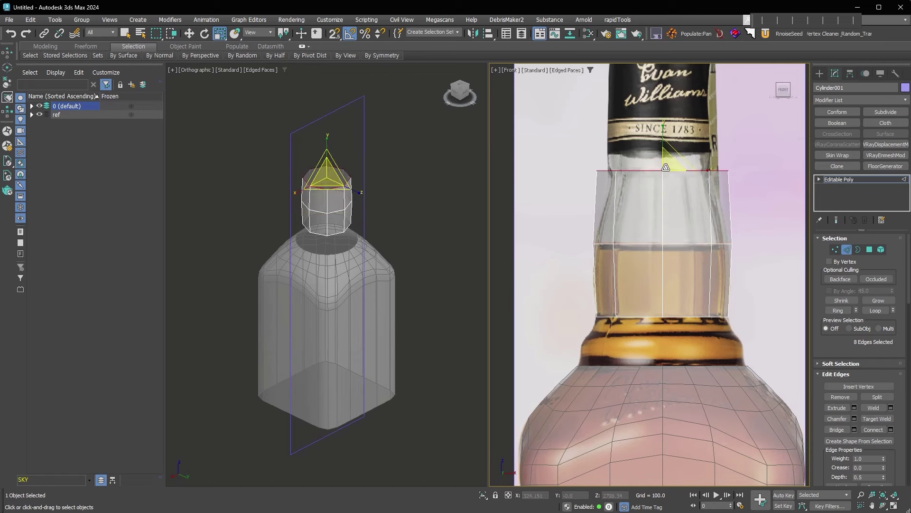
pyautogui.moveTo(663, 168); pyautogui.dragTo(669, 185)
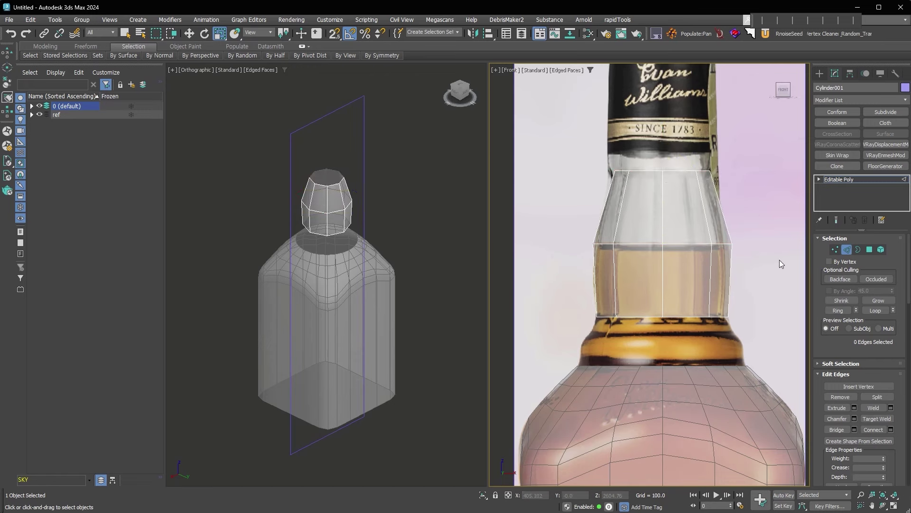
# Chamfer the middle neck edge loop at 249.894 with 2 segments.
pyautogui.doubleClick(662, 244)
pyautogui.rightClick(702, 281)
pyautogui.click(628, 280)
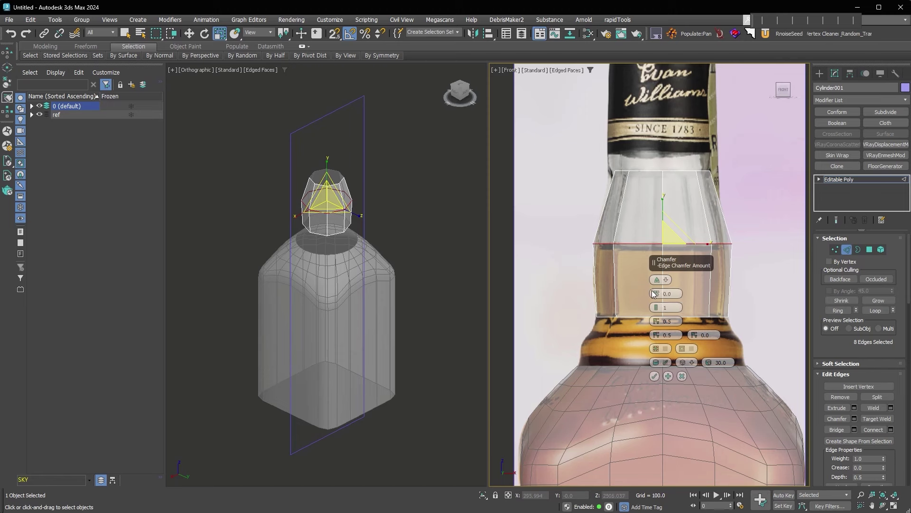
pyautogui.moveTo(656, 294); pyautogui.dragTo(659, 283)
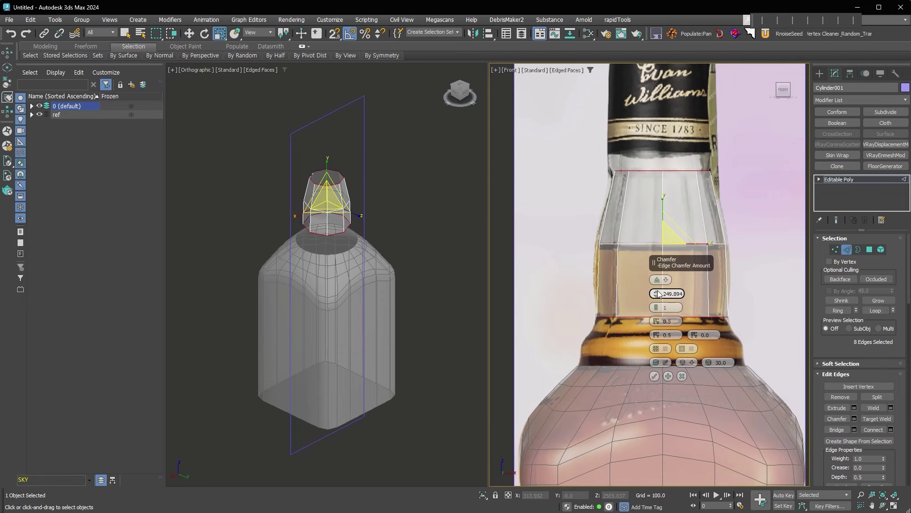
pyautogui.click(658, 308)
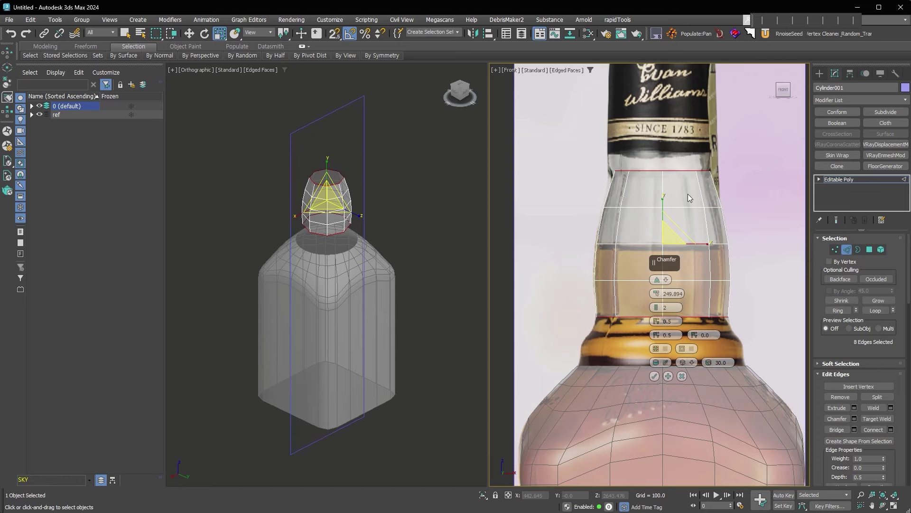
pyautogui.click(655, 376)
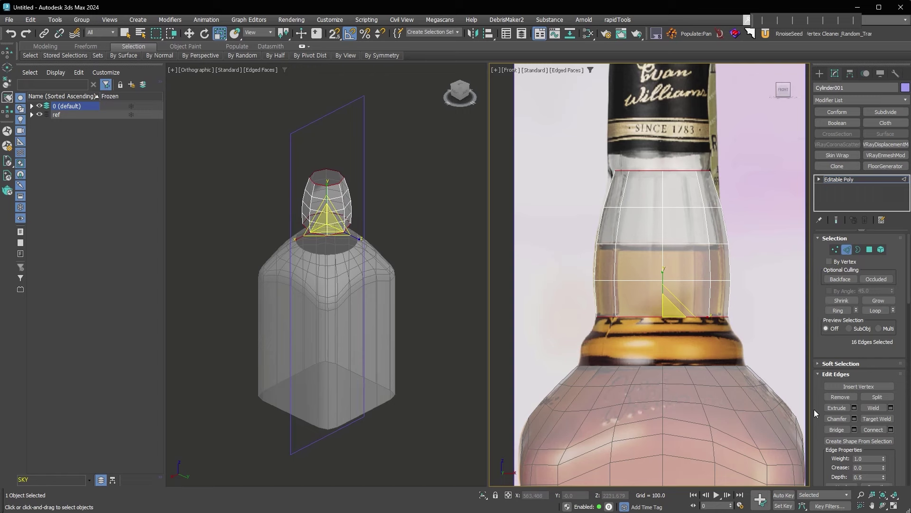
pyautogui.click(839, 397)
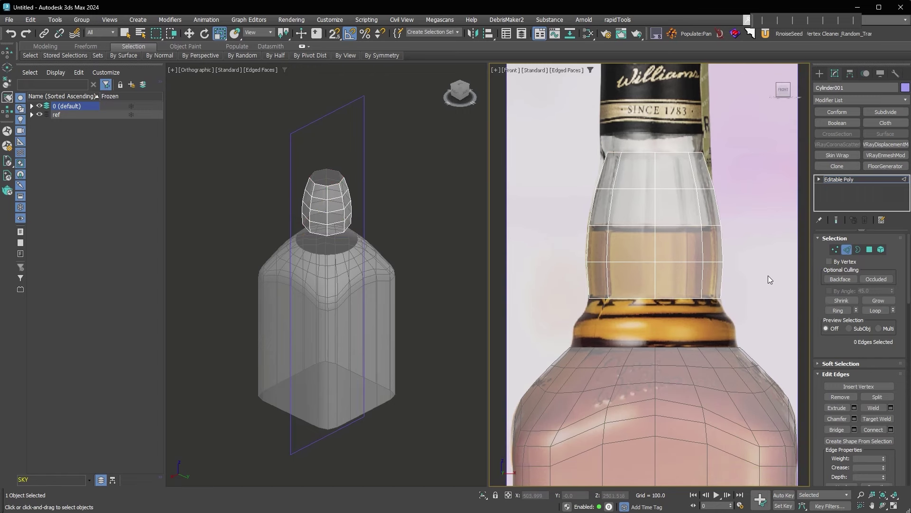
# Chamfer the neck's full vertical edge loops at 10.559 with 1 segment.
pyautogui.moveTo(586, 277); pyautogui.dragTo(620, 307)
pyautogui.hotkey('alt', 'l')
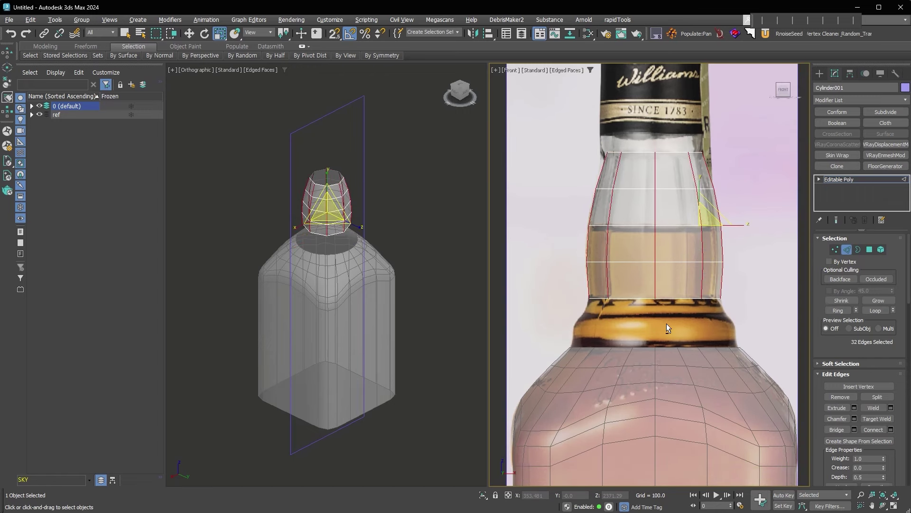
pyautogui.rightClick(656, 241)
pyautogui.click(573, 300)
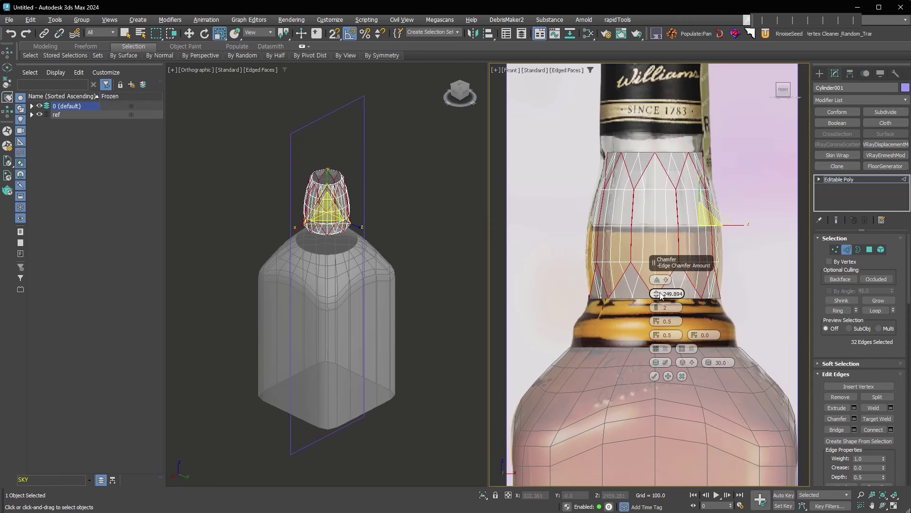
pyautogui.moveTo(657, 294)
pyautogui.mouseDown()
pyautogui.moveTo(657, 280)
pyautogui.moveTo(657, 312)
pyautogui.mouseUp()
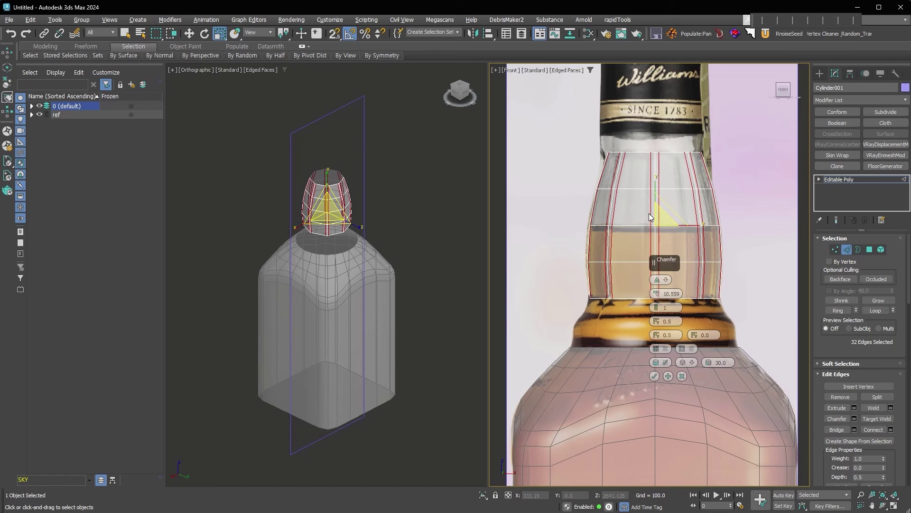
pyautogui.click(751, 294)
pyautogui.moveTo(751, 295); pyautogui.dragTo(742, 257, button='middle')
pyautogui.moveTo(830, 433); pyautogui.dragTo(821, 328)
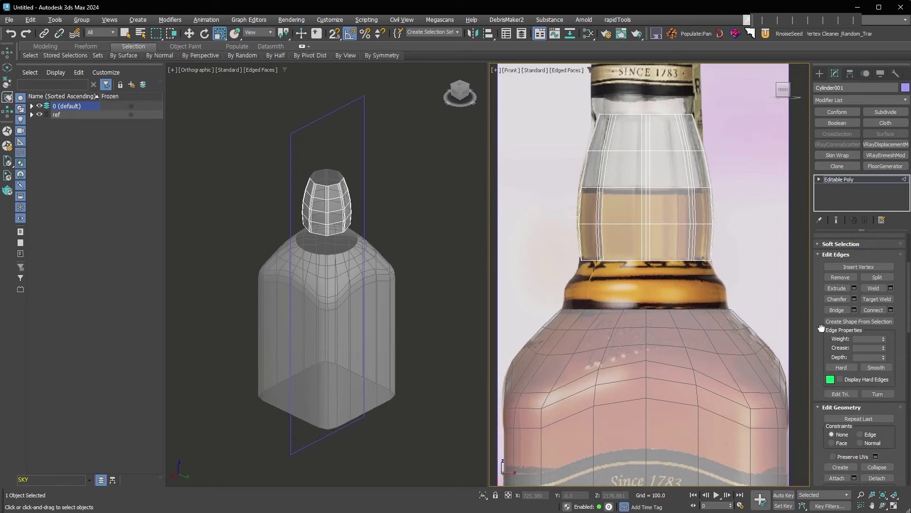
# Attach the bottle body to the neck, then select the neck's bottom row of vertices.
pyautogui.click(837, 478)
pyautogui.click(717, 384)
pyautogui.moveTo(717, 384); pyautogui.dragTo(717, 413, button='middle')
pyautogui.press('1')
pyautogui.moveTo(527, 265); pyautogui.dragTo(751, 304)
pyautogui.moveTo(837, 332); pyautogui.dragTo(817, 508)
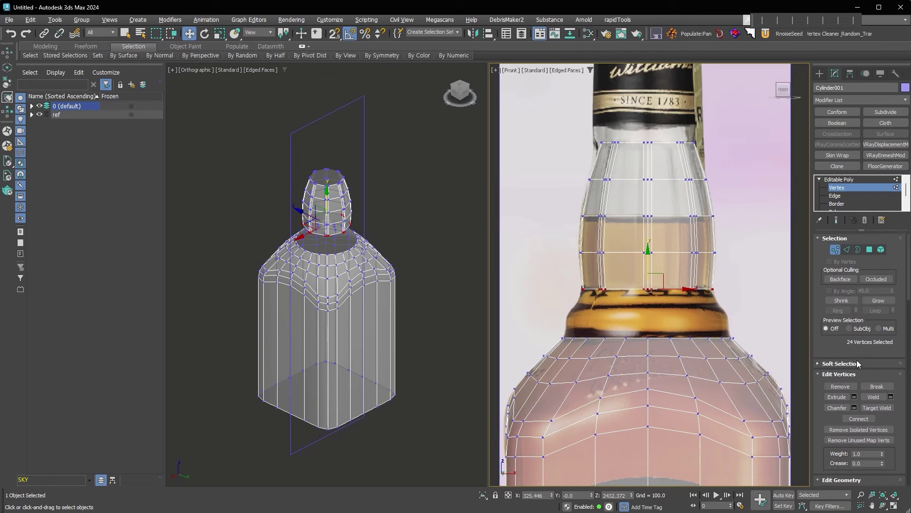
# Evenly space the neck's open bottom border with rapidTools fastEdgeLoopRegularizer.
pyautogui.moveTo(530, 304); pyautogui.dragTo(751, 344)
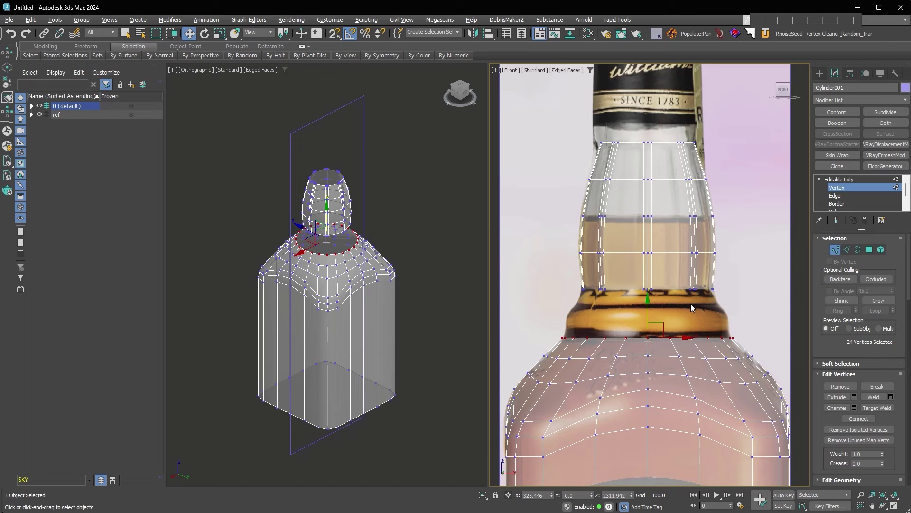
pyautogui.click(858, 249)
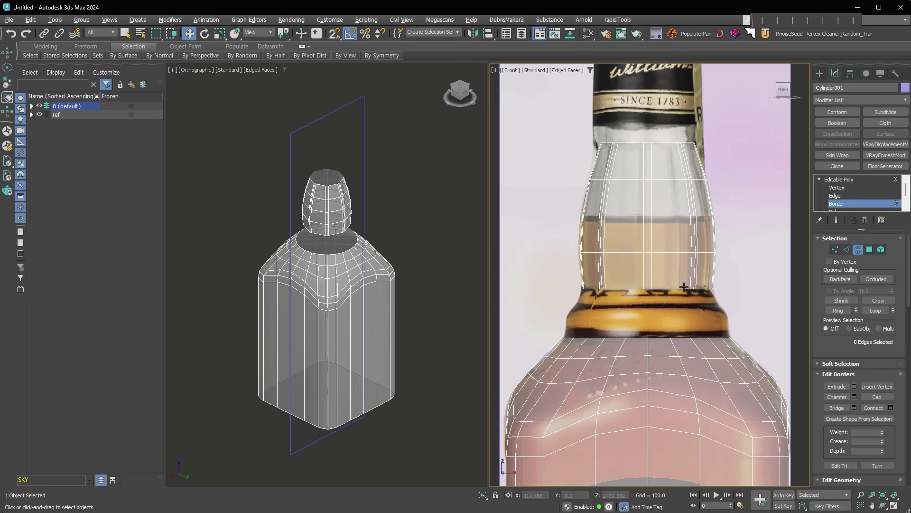
pyautogui.moveTo(596, 277); pyautogui.dragTo(743, 298)
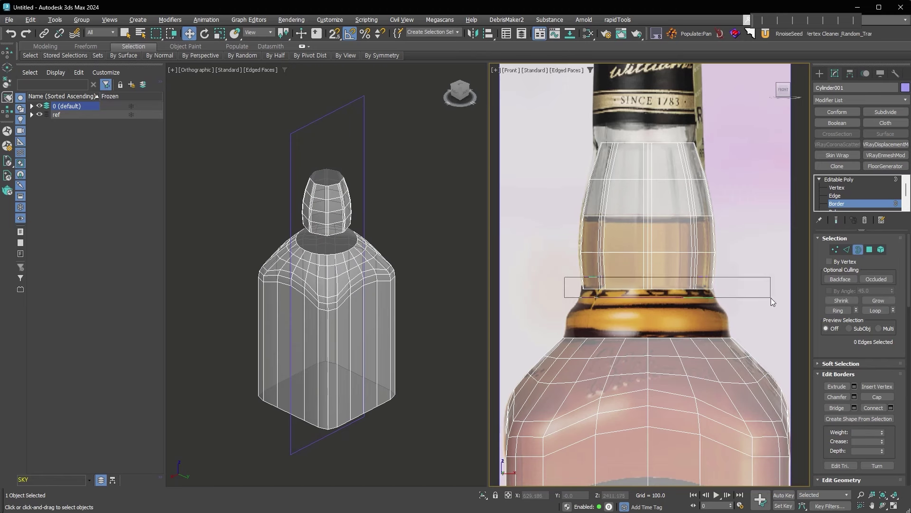
pyautogui.moveTo(643, 272); pyautogui.dragTo(644, 274)
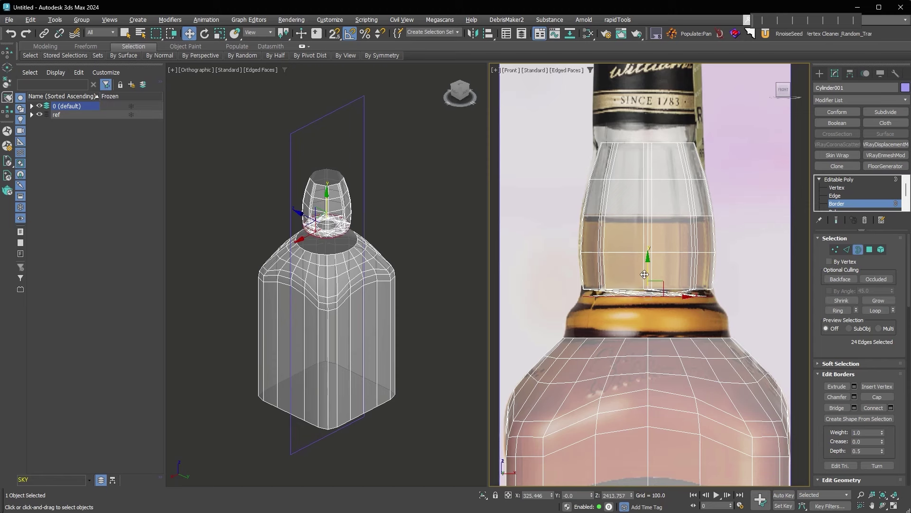
pyautogui.click(618, 20)
pyautogui.moveTo(623, 68)
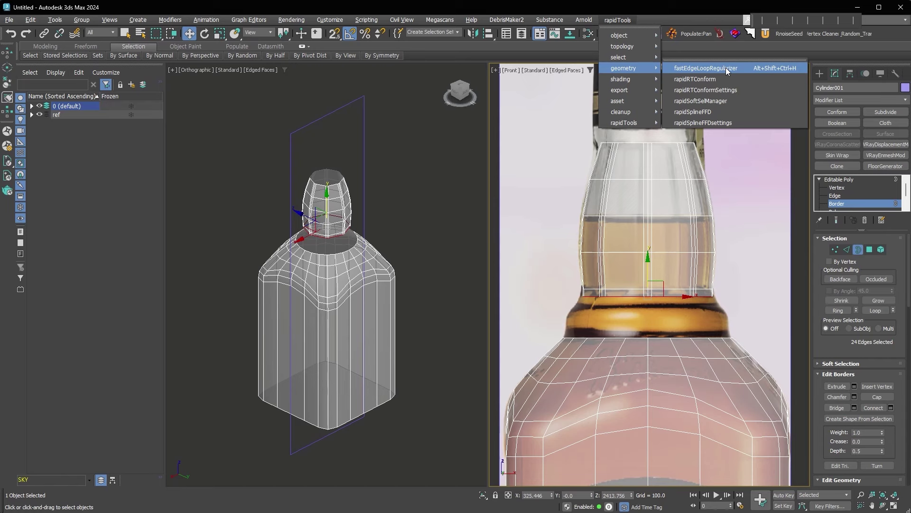
pyautogui.click(725, 67)
# Rotate the neck's bottom border level and select it together with the shoulder opening.
pyautogui.rightClick(648, 279)
pyautogui.click(663, 292)
pyautogui.moveTo(669, 301); pyautogui.dragTo(611, 292)
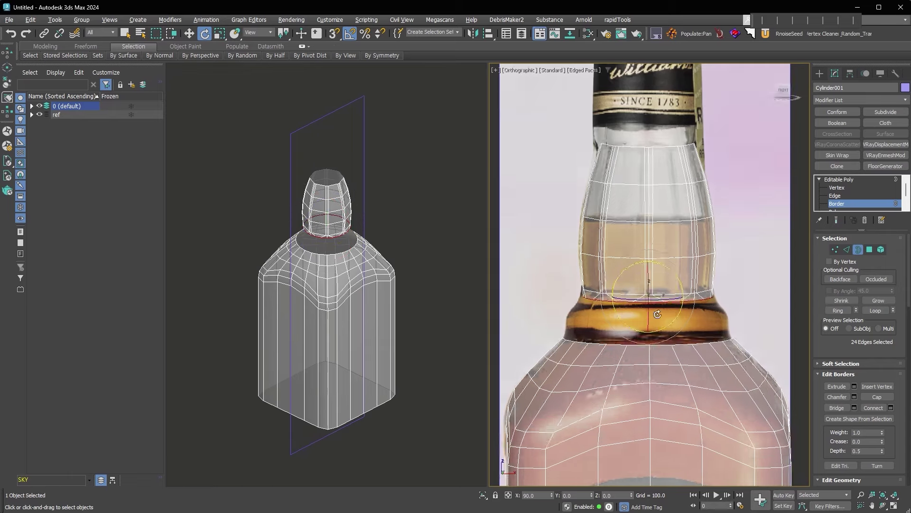
pyautogui.keyDown('alt'); pyautogui.moveTo(654, 306); pyautogui.dragTo(668, 321, button='middle'); pyautogui.keyUp('alt')
pyautogui.press('f')
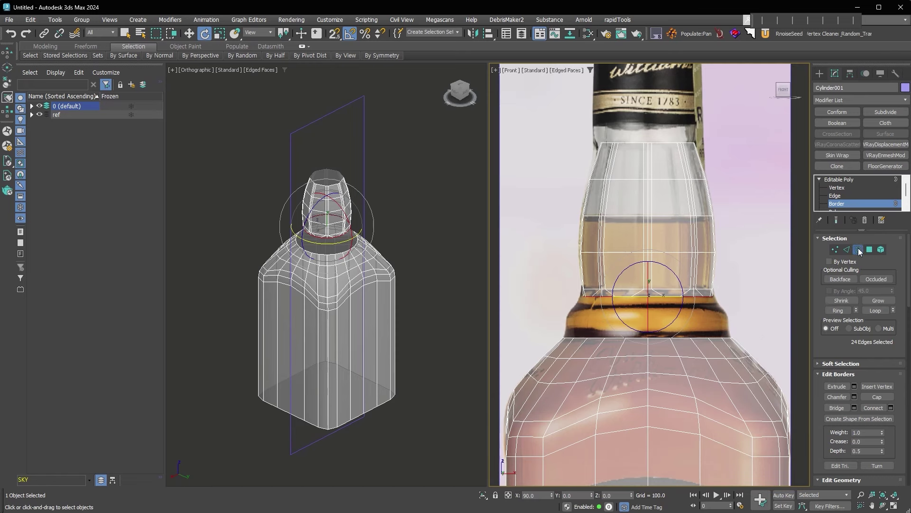
pyautogui.keyDown('ctrl'); pyautogui.moveTo(774, 285); pyautogui.dragTo(679, 351); pyautogui.keyUp('ctrl')
pyautogui.click(838, 408)
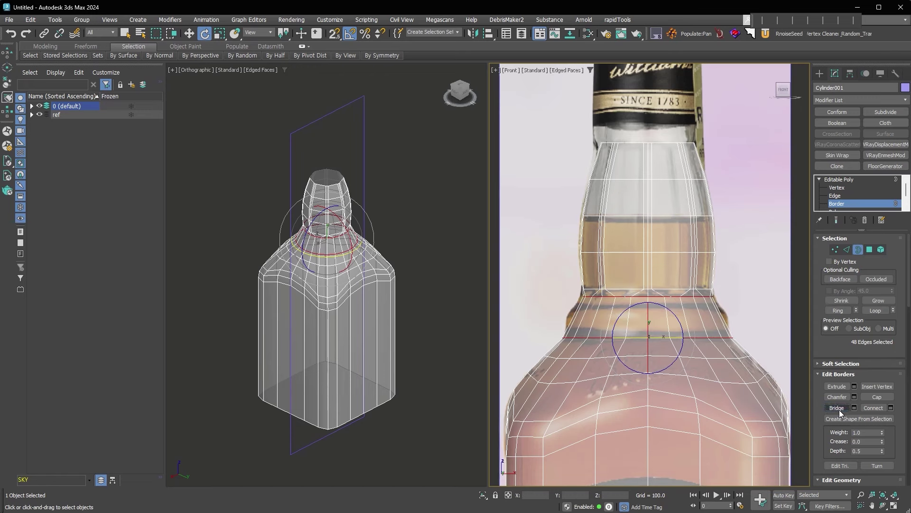
# Select the border loop at the neck base and adjust it with scale and move.
pyautogui.hotkey('alt', 'shift', 'w')
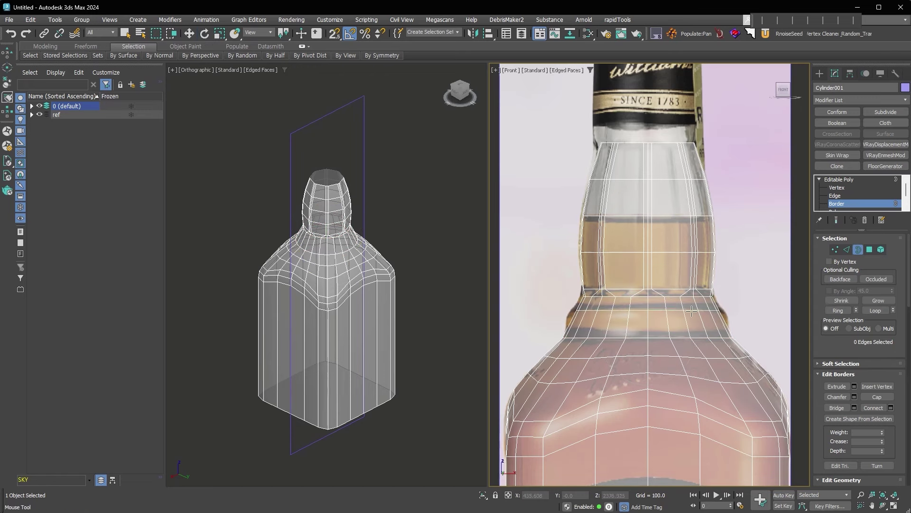
pyautogui.click(683, 317)
pyautogui.press('w')
pyautogui.rightClick(692, 313)
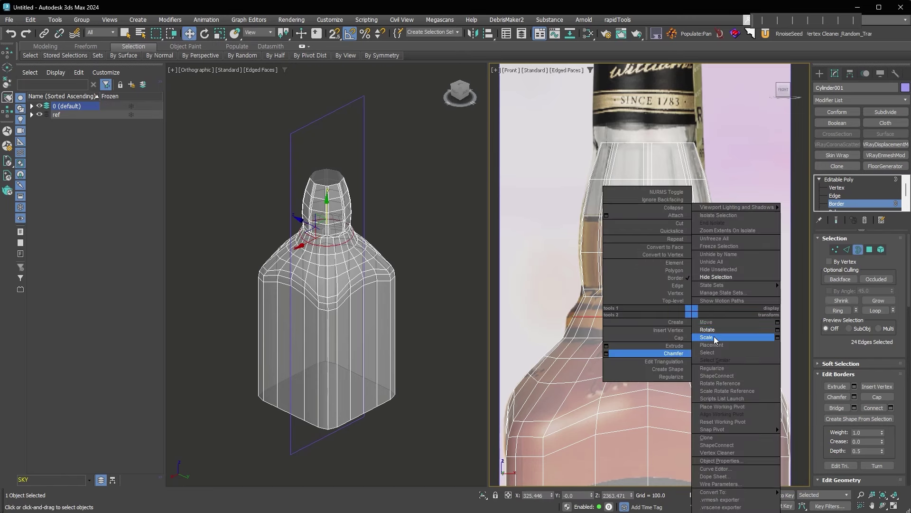
pyautogui.click(714, 336)
pyautogui.rightClick(656, 302)
pyautogui.click(675, 307)
pyautogui.click(734, 288)
# Reselect the neck's border loop and nudge it slightly down to step the collar.
pyautogui.press('w')
pyautogui.click(680, 299)
pyautogui.moveTo(647, 272); pyautogui.dragTo(648, 276)
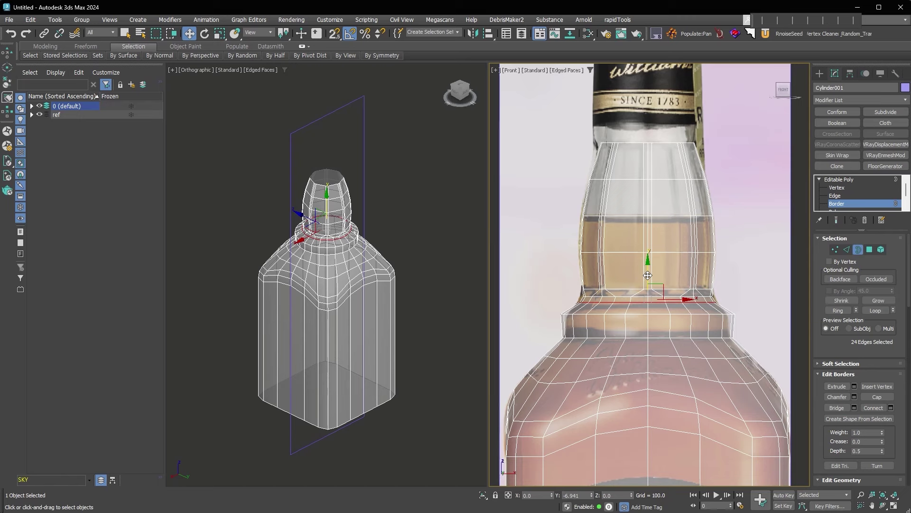
pyautogui.rightClick(648, 282)
pyautogui.click(652, 292)
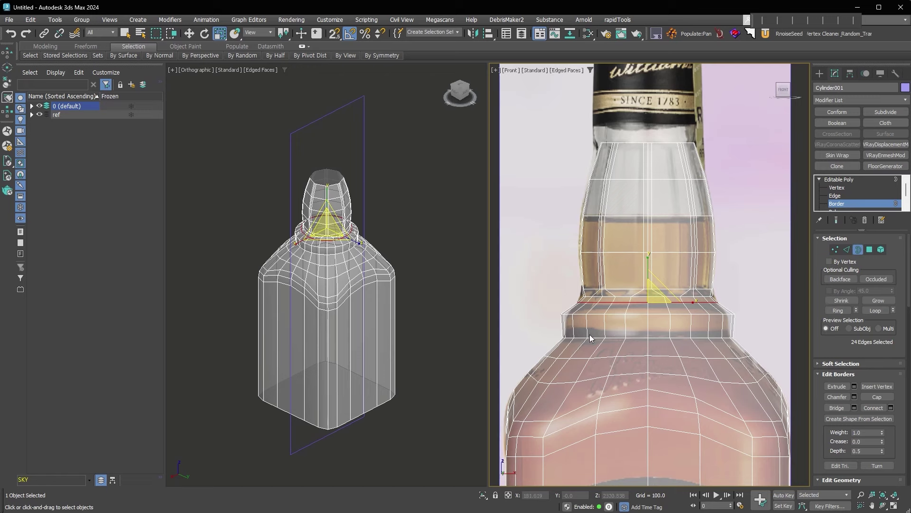
# Chamfer the collar edges with 2 segments.
pyautogui.press('2')
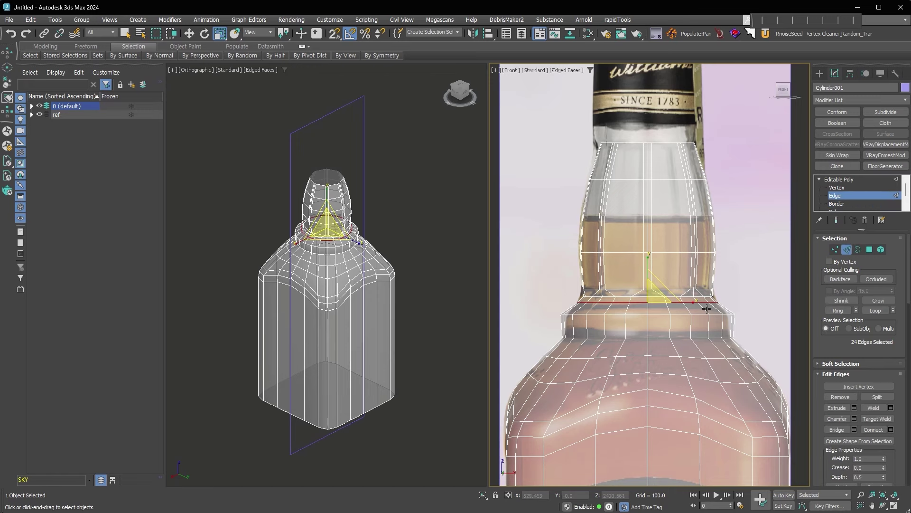
pyautogui.click(697, 312)
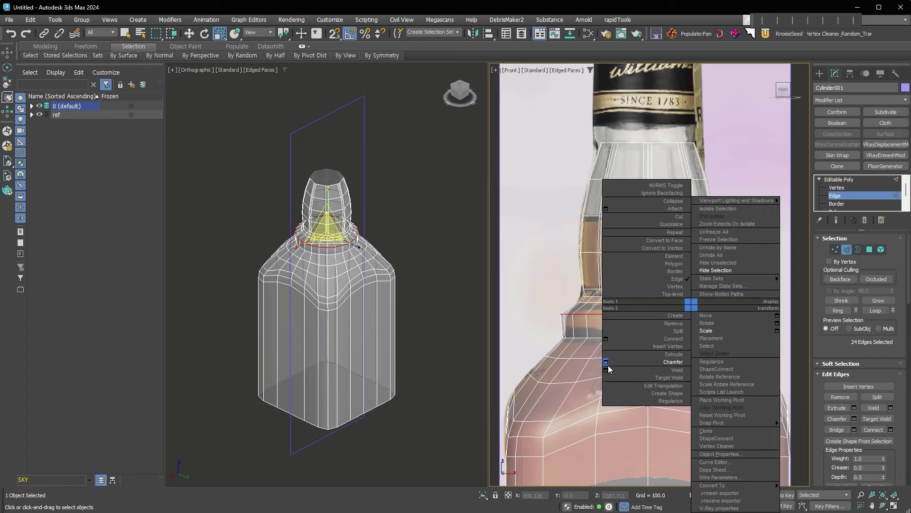
pyautogui.click(606, 363)
pyautogui.moveTo(655, 296); pyautogui.dragTo(655, 285)
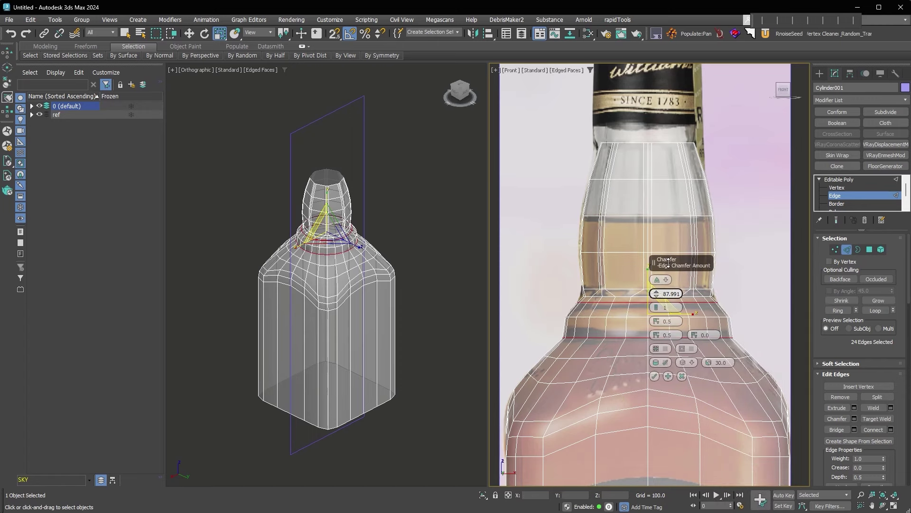
pyautogui.click(658, 306)
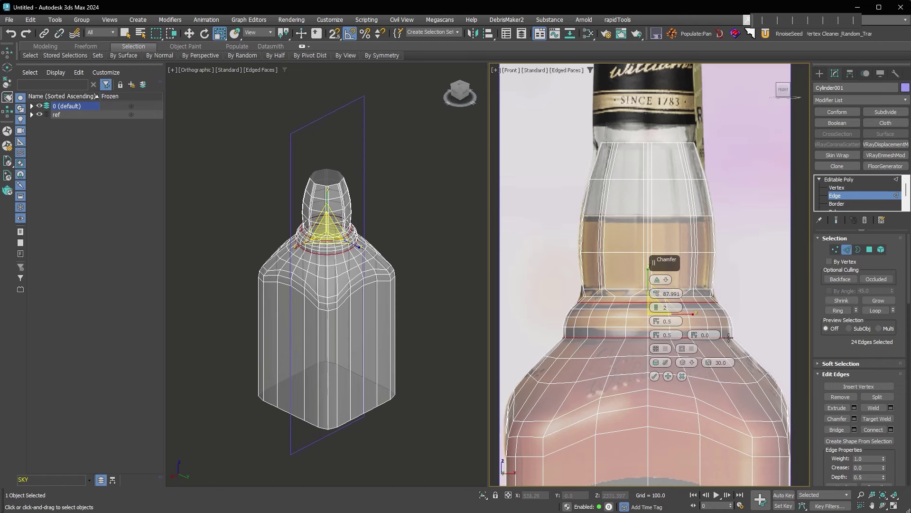
pyautogui.click(654, 376)
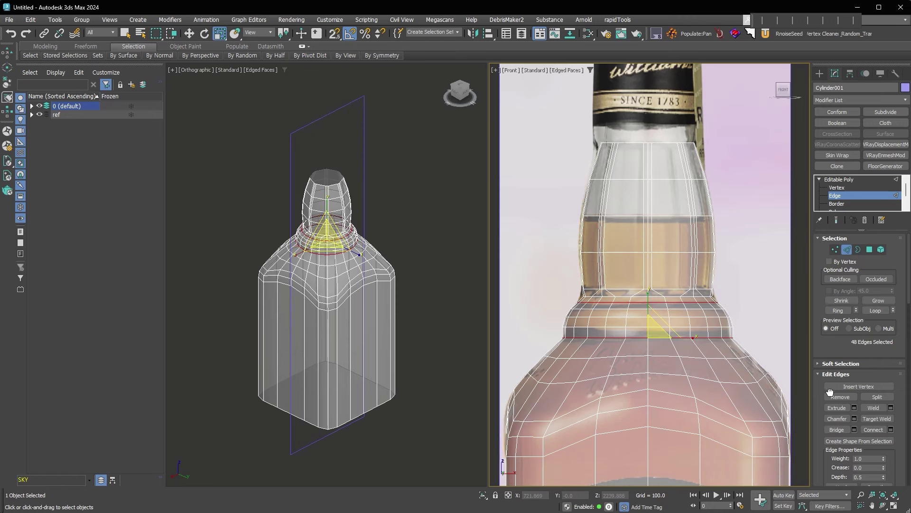
# Give the lower collar loop a Uniform chamfer of 6.637 with 1 segment.
pyautogui.doubleClick(703, 338)
pyautogui.scroll(2, 703, 336)
pyautogui.rightClick(703, 336)
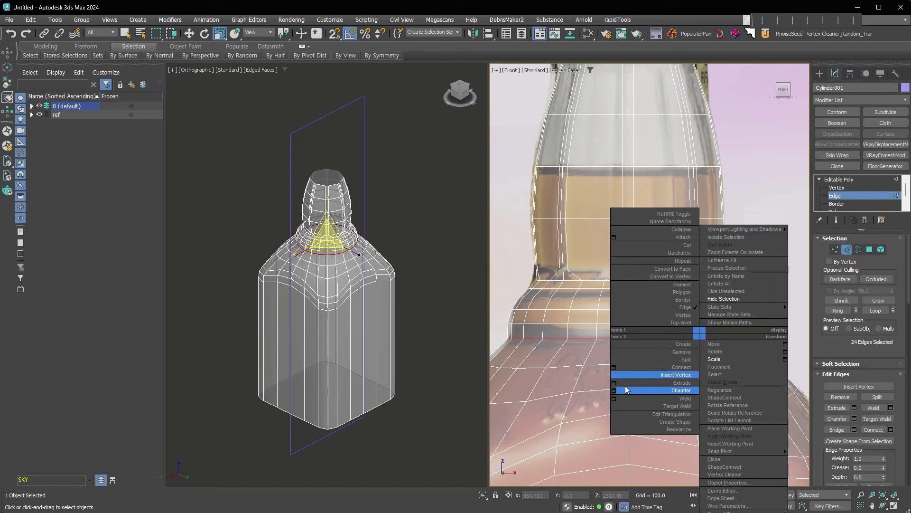
pyautogui.click(615, 392)
pyautogui.click(661, 280)
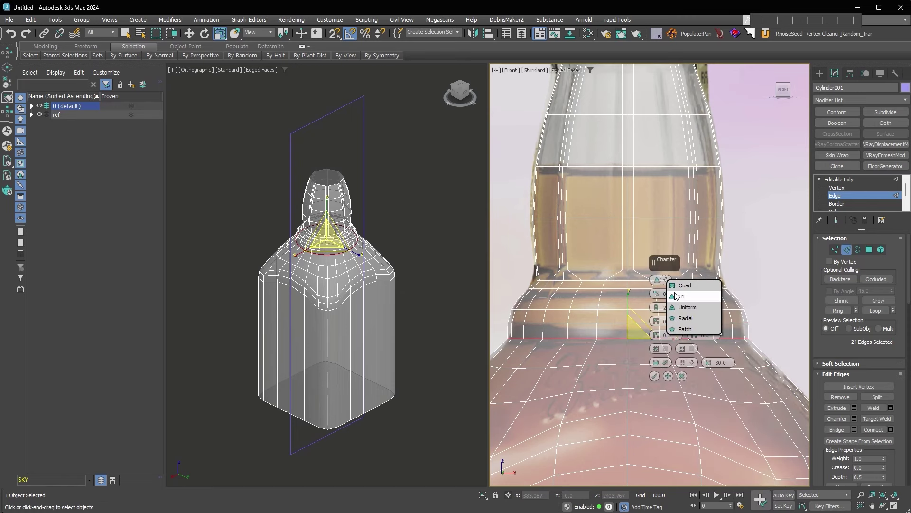
pyautogui.click(684, 307)
pyautogui.moveTo(659, 294); pyautogui.dragTo(658, 265)
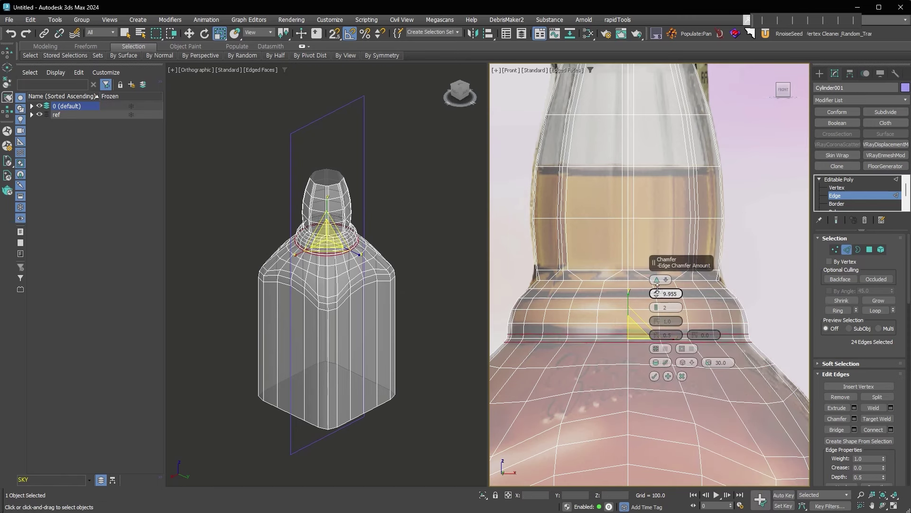
pyautogui.moveTo(657, 307); pyautogui.dragTo(656, 317)
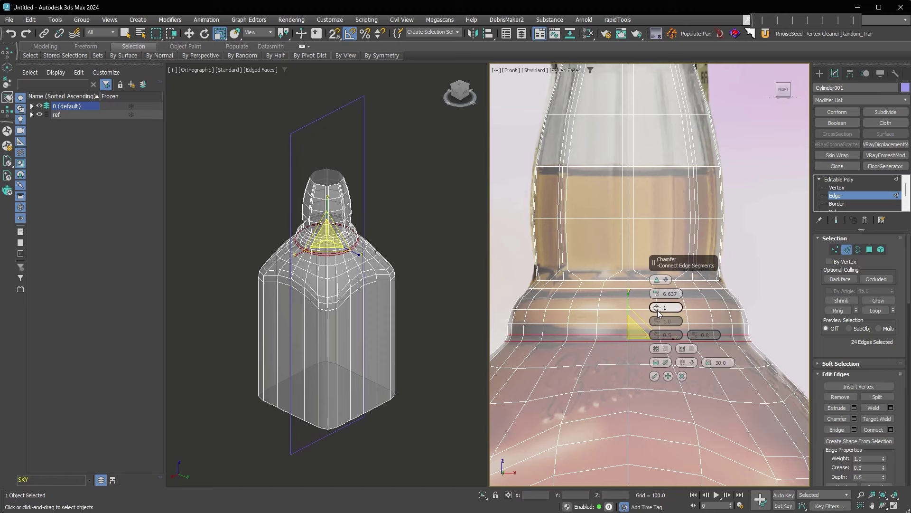
pyautogui.click(654, 377)
pyautogui.press('2')
pyautogui.scroll(-5, 736, 272)
pyautogui.press('r')
pyautogui.scroll(1, 640, 154)
pyautogui.scroll(2, 664, 218)
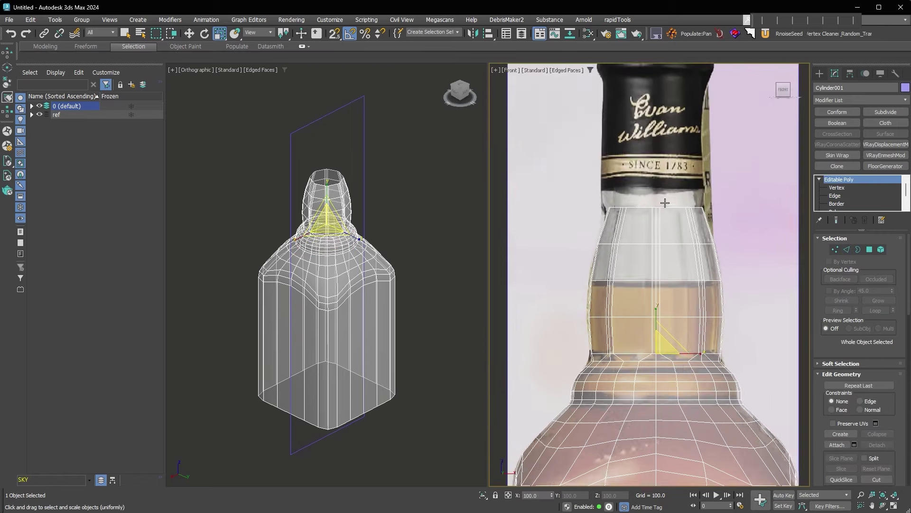
# Select the neck's top border, raise it slightly and scale it.
pyautogui.scroll(1, 691, 266)
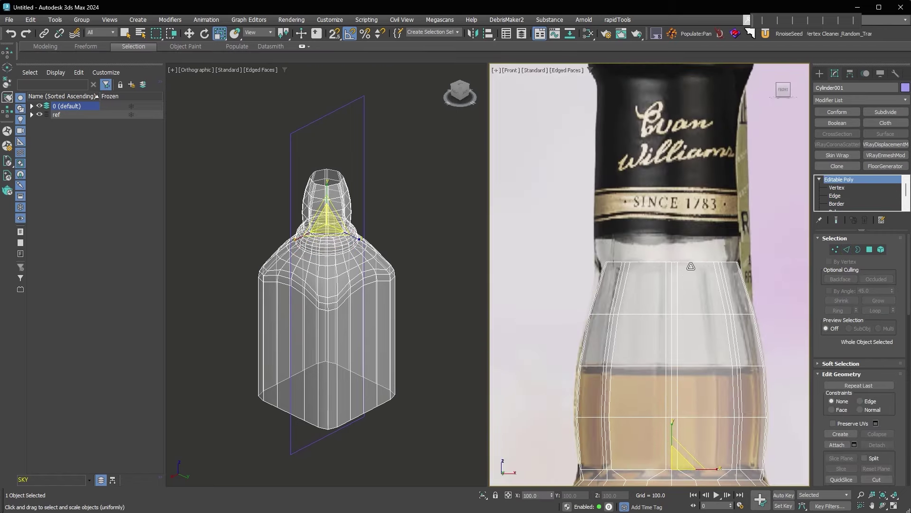
pyautogui.click(857, 250)
pyautogui.click(688, 262)
pyautogui.press('w')
pyautogui.scroll(1, 670, 252)
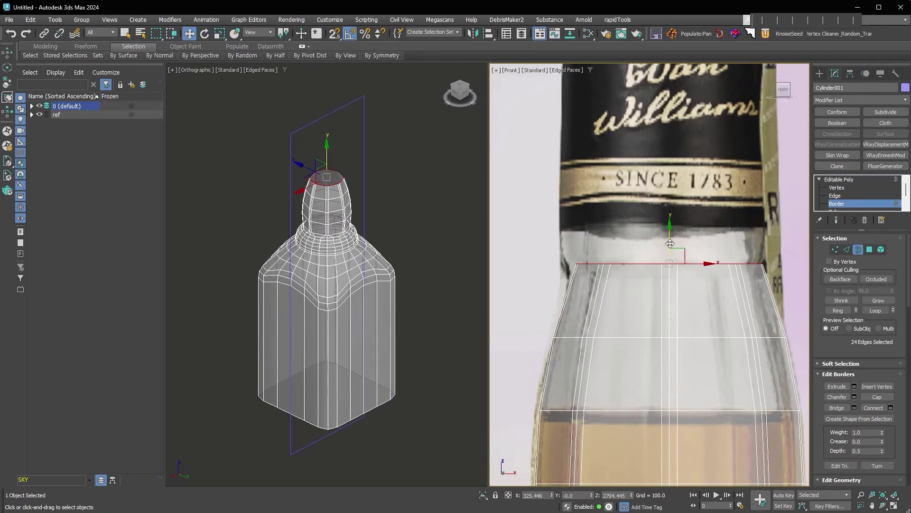
pyautogui.moveTo(670, 243); pyautogui.dragTo(669, 236)
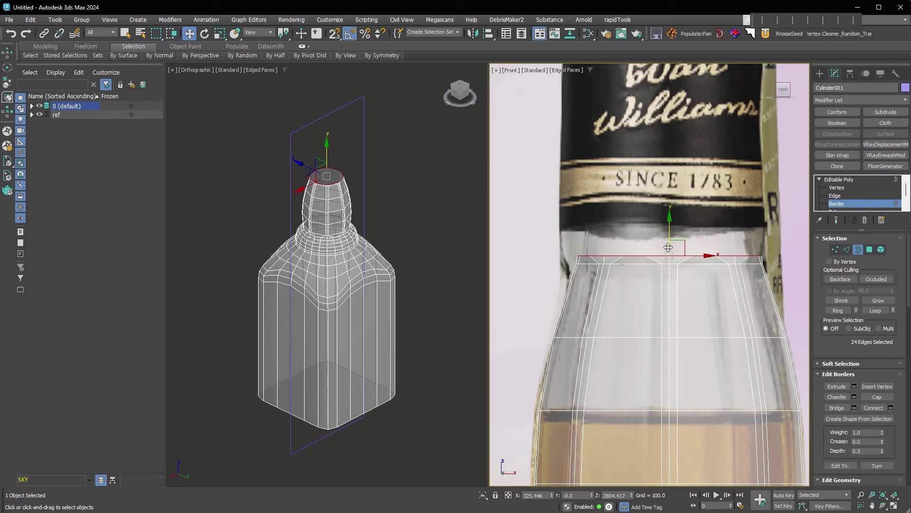
pyautogui.click(617, 20)
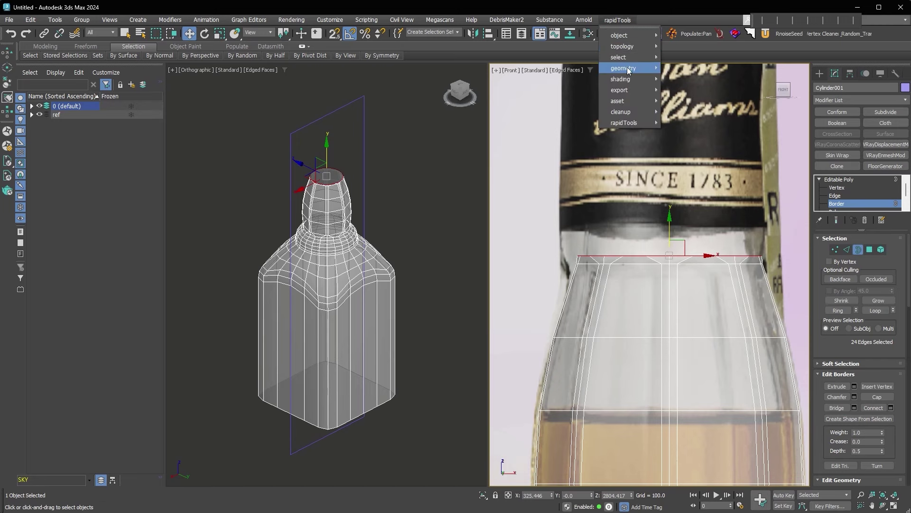
pyautogui.moveTo(669, 261)
pyautogui.keyDown('alt'); pyautogui.mouseDown(button='middle')
pyautogui.moveTo(703, 280)
pyautogui.moveTo(686, 278)
pyautogui.mouseUp(button='middle'); pyautogui.keyUp('alt')
pyautogui.rightClick(683, 273)
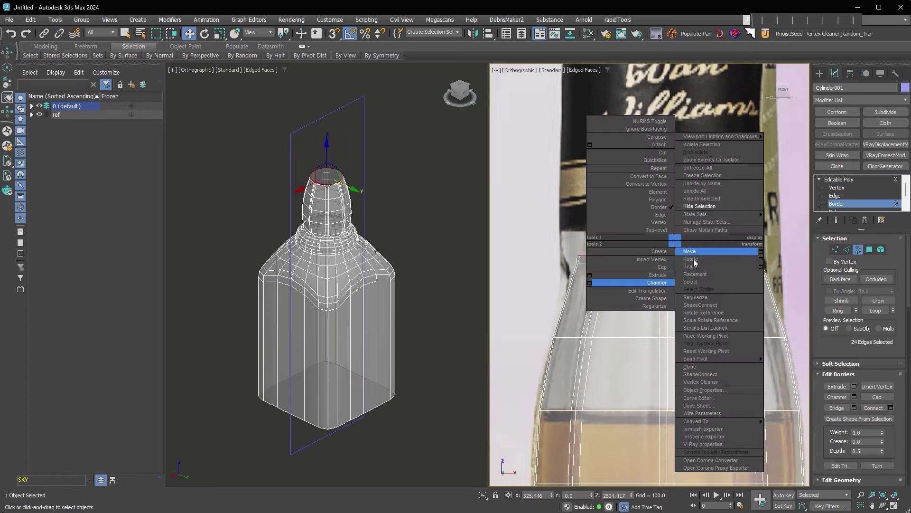
pyautogui.click(690, 266)
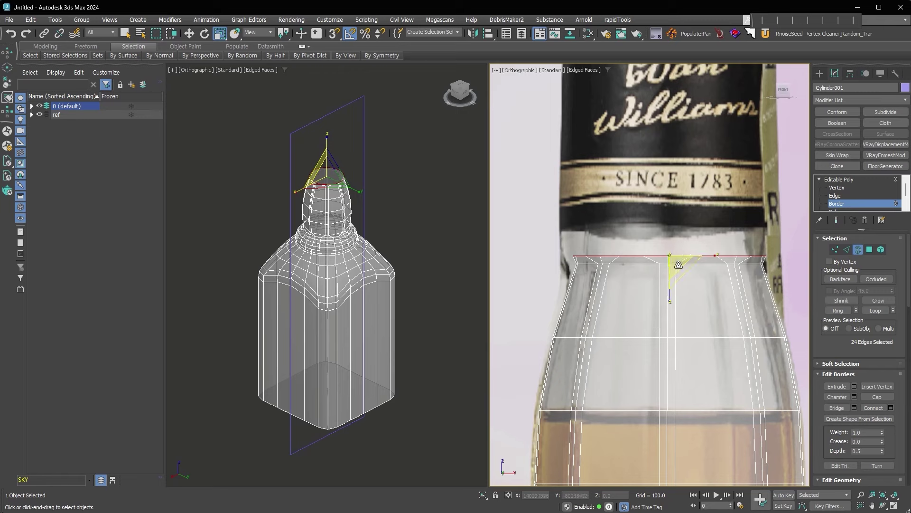
# Shift-drag the neck's top border upward to extrude the neck into the cap.
pyautogui.click(834, 250)
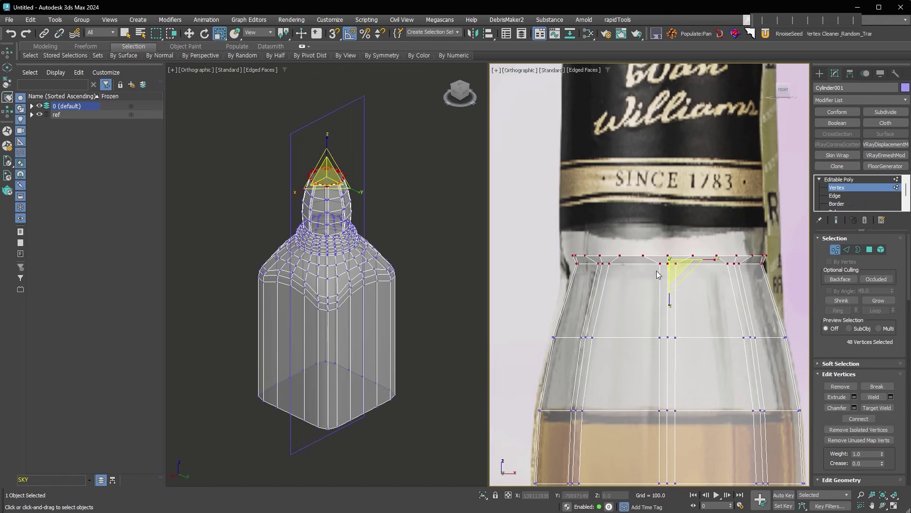
pyautogui.press('f')
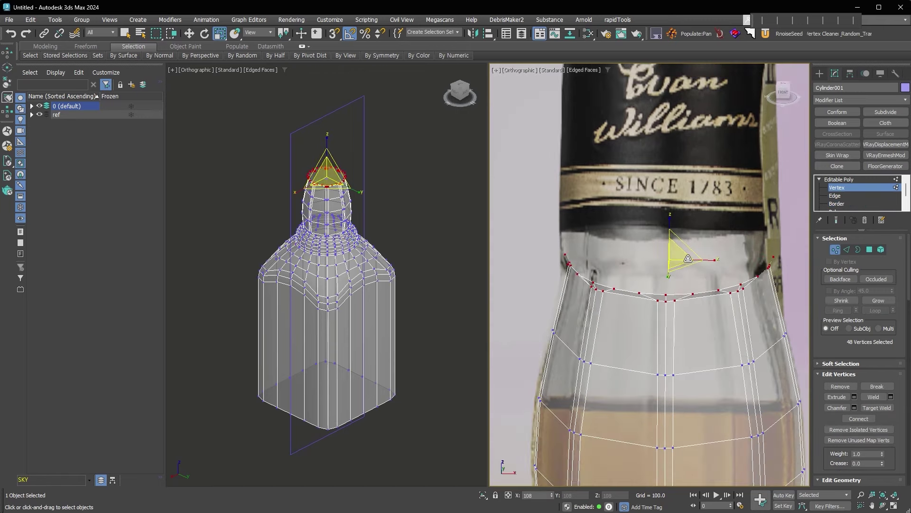
pyautogui.moveTo(664, 184); pyautogui.dragTo(683, 250, button='middle')
pyautogui.click(858, 249)
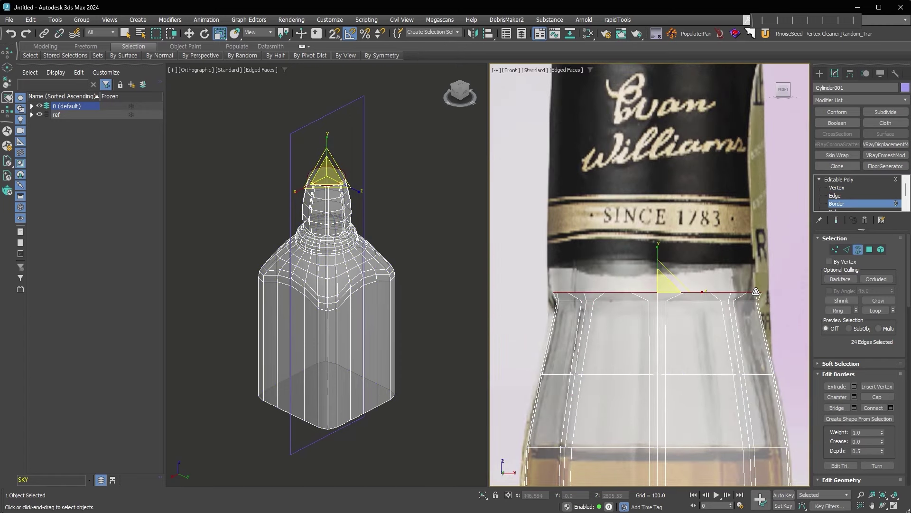
pyautogui.rightClick(668, 282)
pyautogui.click(680, 296)
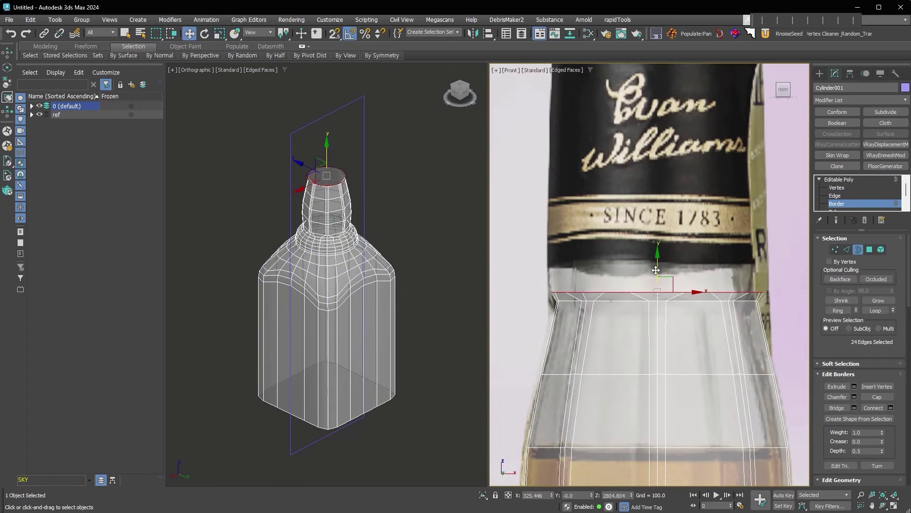
pyautogui.keyDown('shift'); pyautogui.moveTo(658, 264); pyautogui.dragTo(682, 90); pyautogui.keyUp('shift')
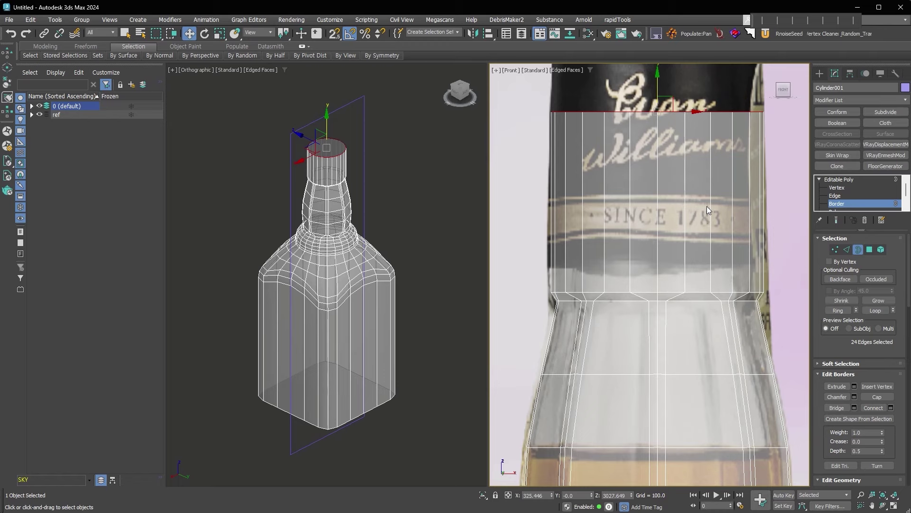
# Inspect the extended neck, then apply TurboSmooth to the whole bottle at object level.
pyautogui.keyDown('alt'); pyautogui.moveTo(287, 164); pyautogui.dragTo(376, 216, button='middle'); pyautogui.keyUp('alt')
pyautogui.click(764, 282)
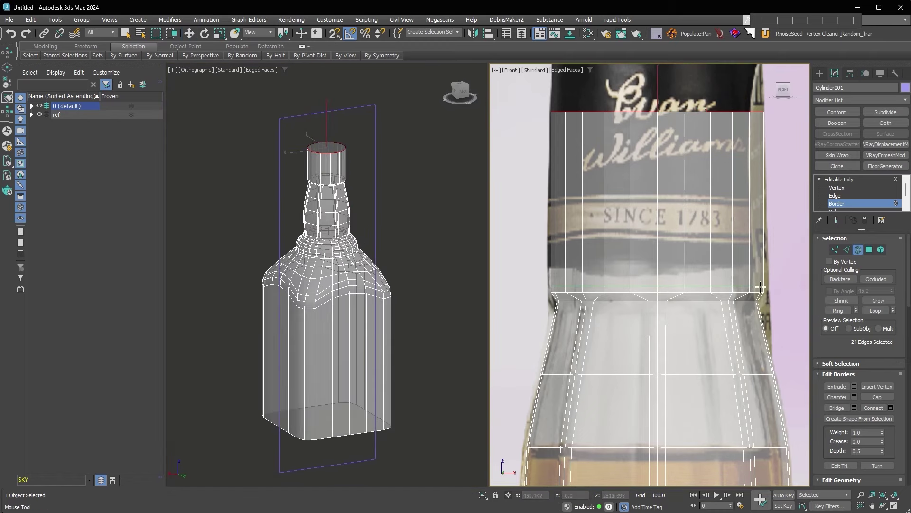
pyautogui.press('w')
pyautogui.click(767, 278)
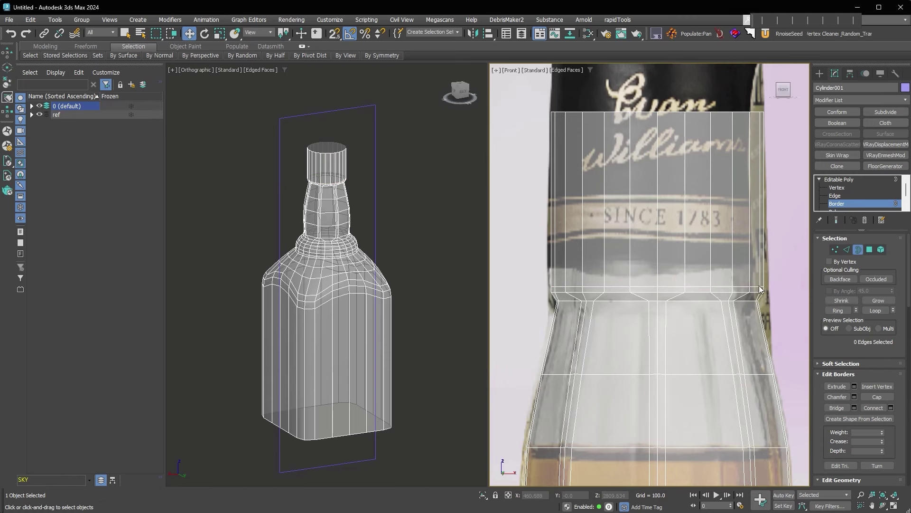
pyautogui.scroll(-3, 765, 251)
pyautogui.keyDown('alt'); pyautogui.moveTo(765, 251); pyautogui.dragTo(633, 243, button='middle'); pyautogui.keyUp('alt')
pyautogui.scroll(3, 651, 202)
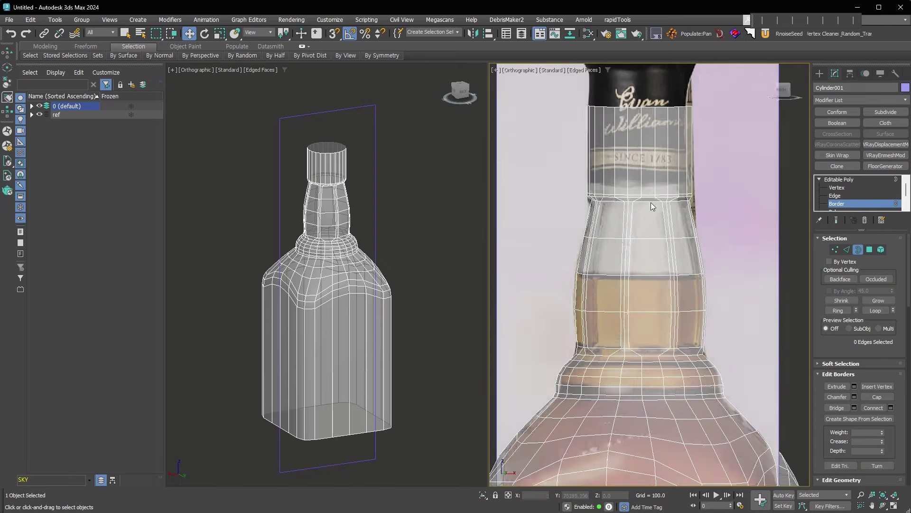
pyautogui.click(845, 178)
pyautogui.scroll(-2, 689, 285)
pyautogui.hotkey('alt', 'x')
pyautogui.moveTo(720, 280)
pyautogui.mouseDown(button='middle')
pyautogui.moveTo(720, 361)
pyautogui.moveTo(711, 282)
pyautogui.mouseUp(button='middle')
# Set TurboSmooth to 2 iterations, hide edged faces, and orbit to check the smoothed bottle.
pyautogui.hotkey('ctrl', 't')
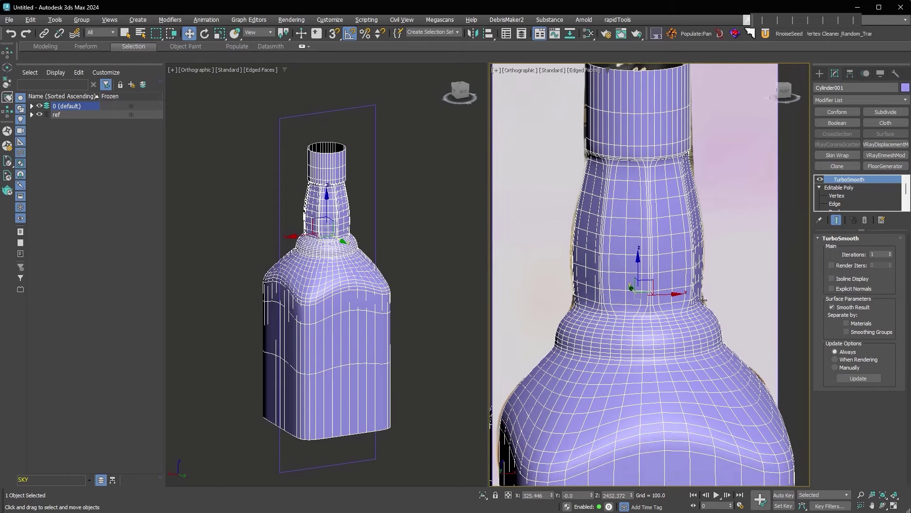
pyautogui.press('F4')
pyautogui.scroll(-2, 711, 347)
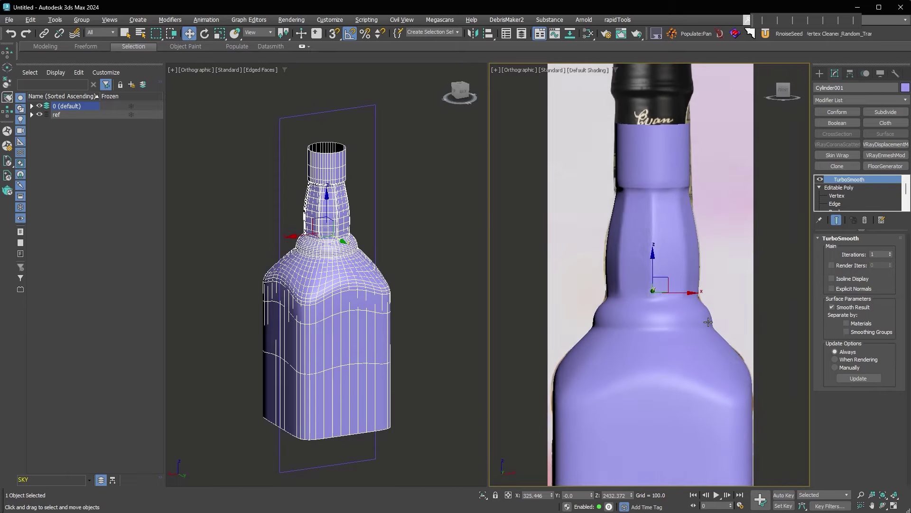
pyautogui.click(892, 252)
pyautogui.keyDown('alt'); pyautogui.moveTo(761, 330); pyautogui.dragTo(776, 301, button='middle'); pyautogui.keyUp('alt')
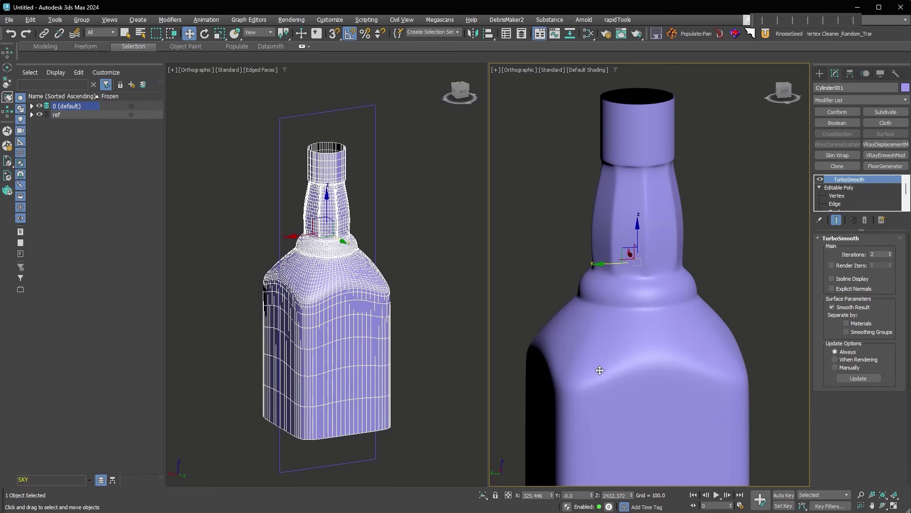
pyautogui.keyDown('alt'); pyautogui.moveTo(612, 373); pyautogui.dragTo(670, 371, button='middle'); pyautogui.keyUp('alt')
pyautogui.click(840, 195)
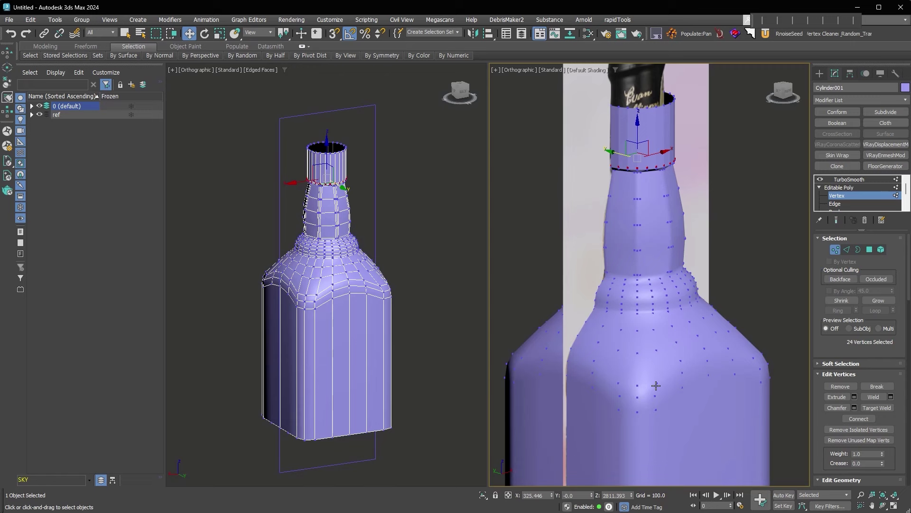
pyautogui.click(849, 180)
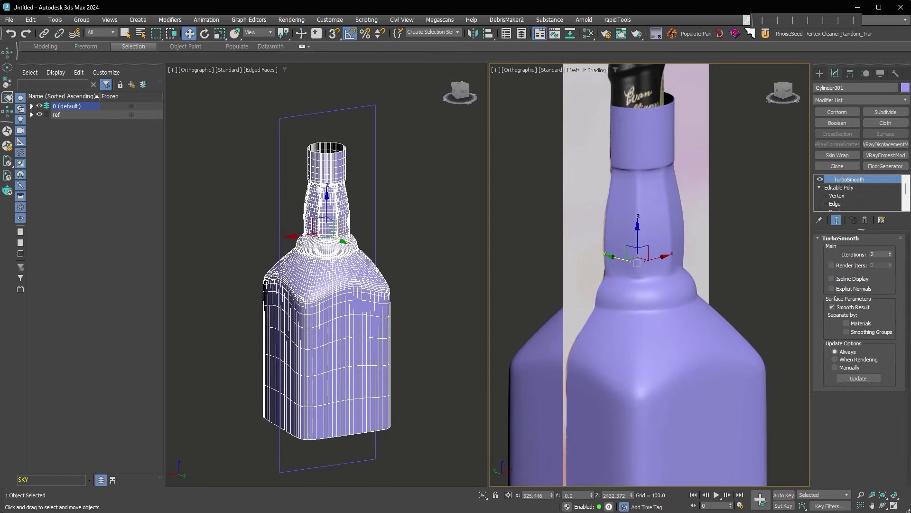